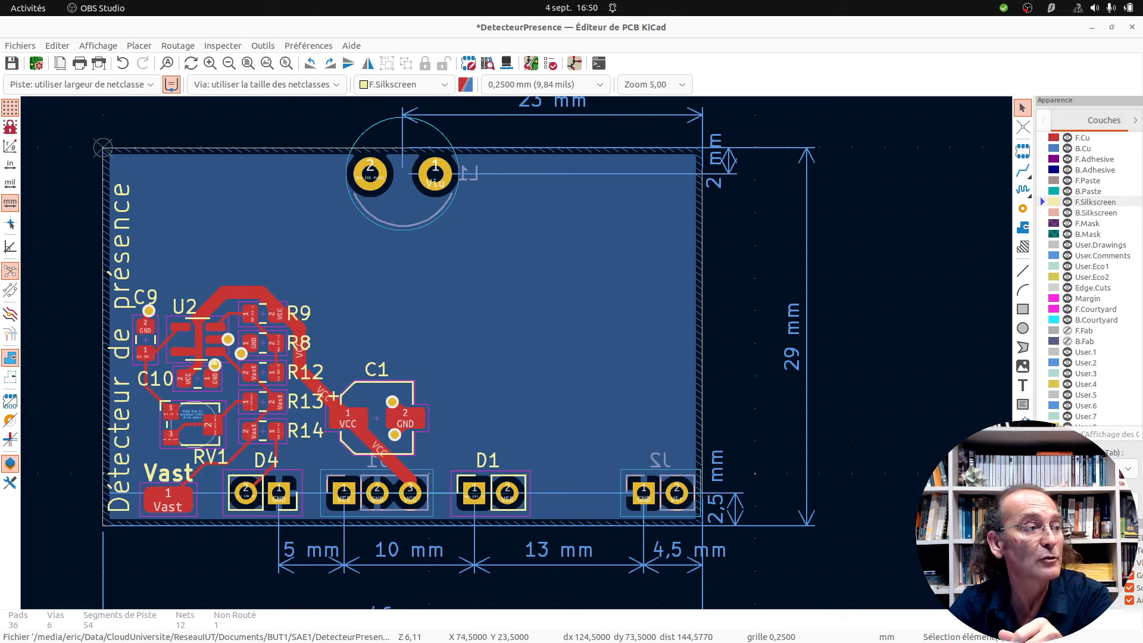
Run the design rules check on the board and review the list of unconnected items.
left_click(550, 64)
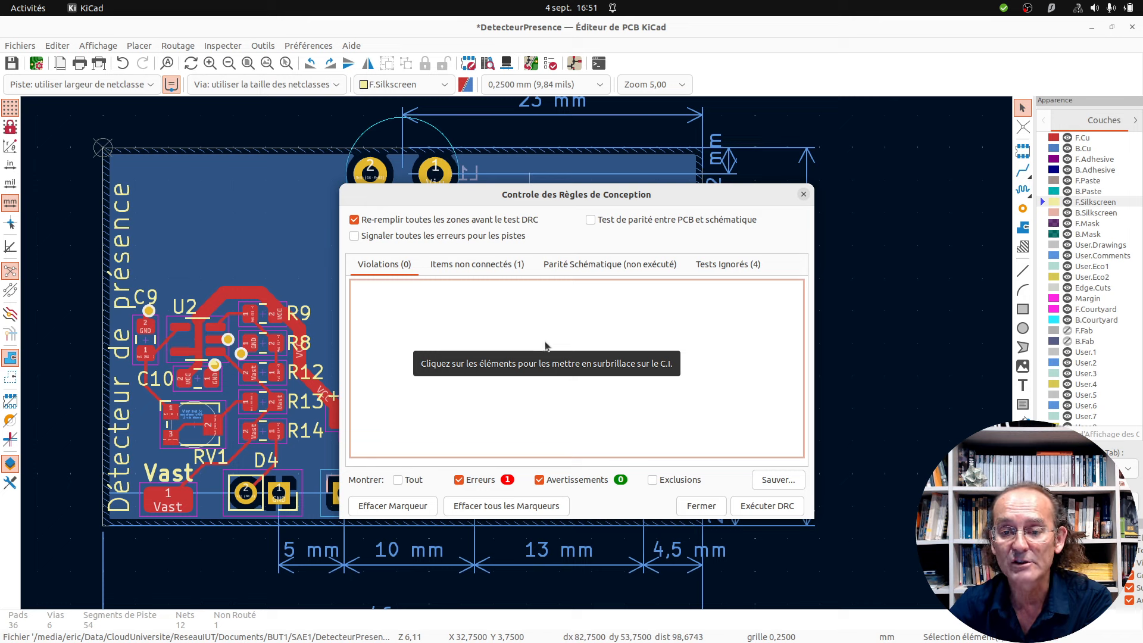
left_click(766, 508)
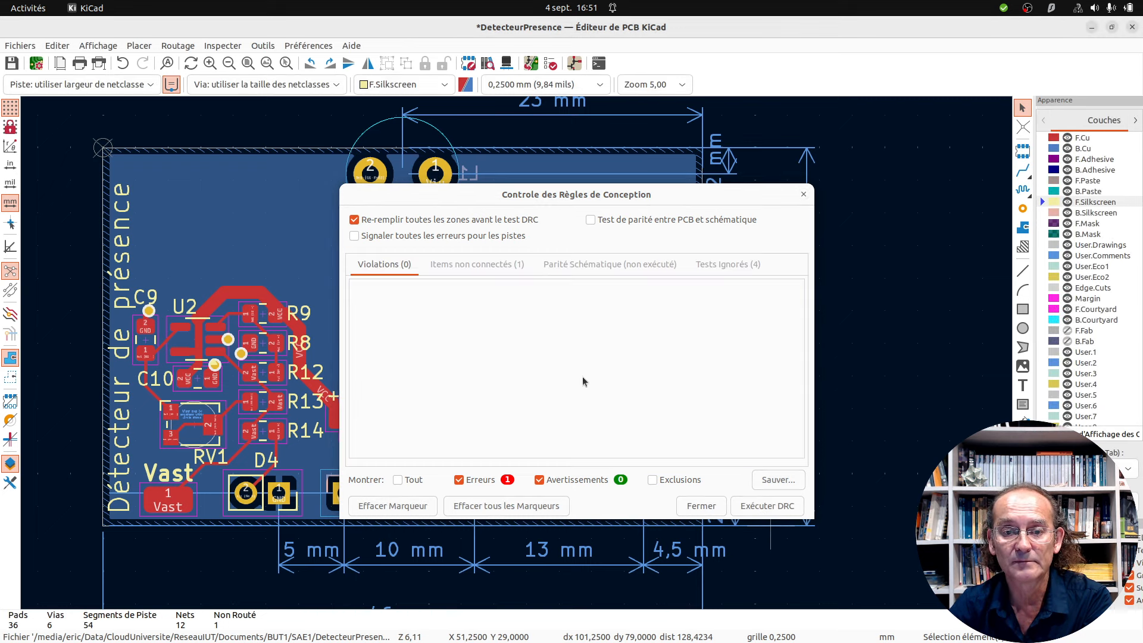
left_click(473, 265)
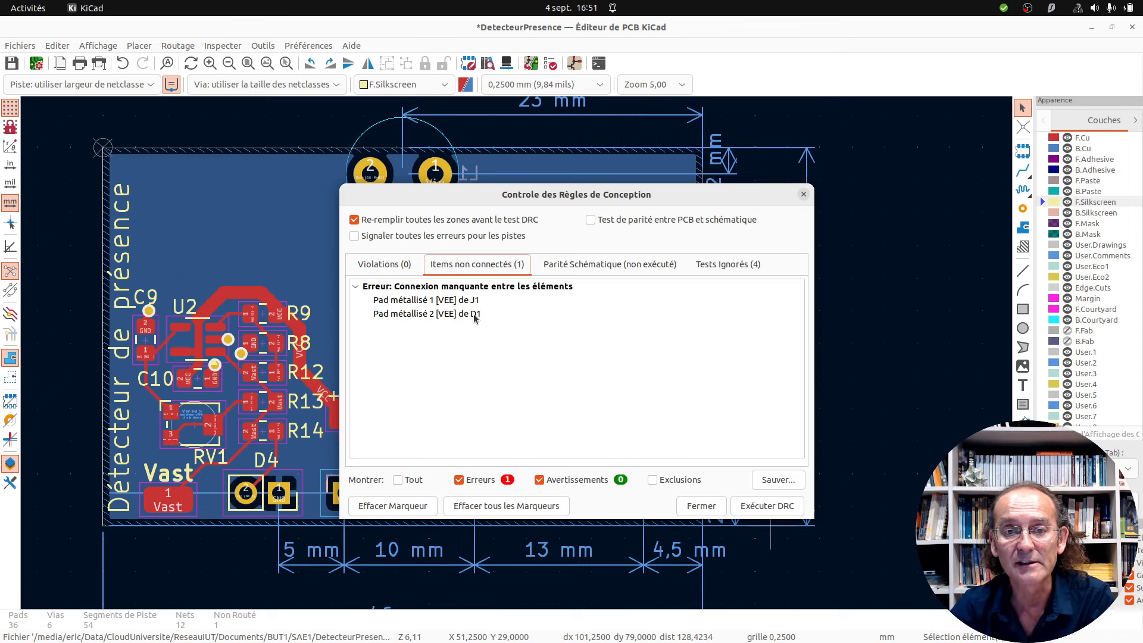
left_click(694, 506)
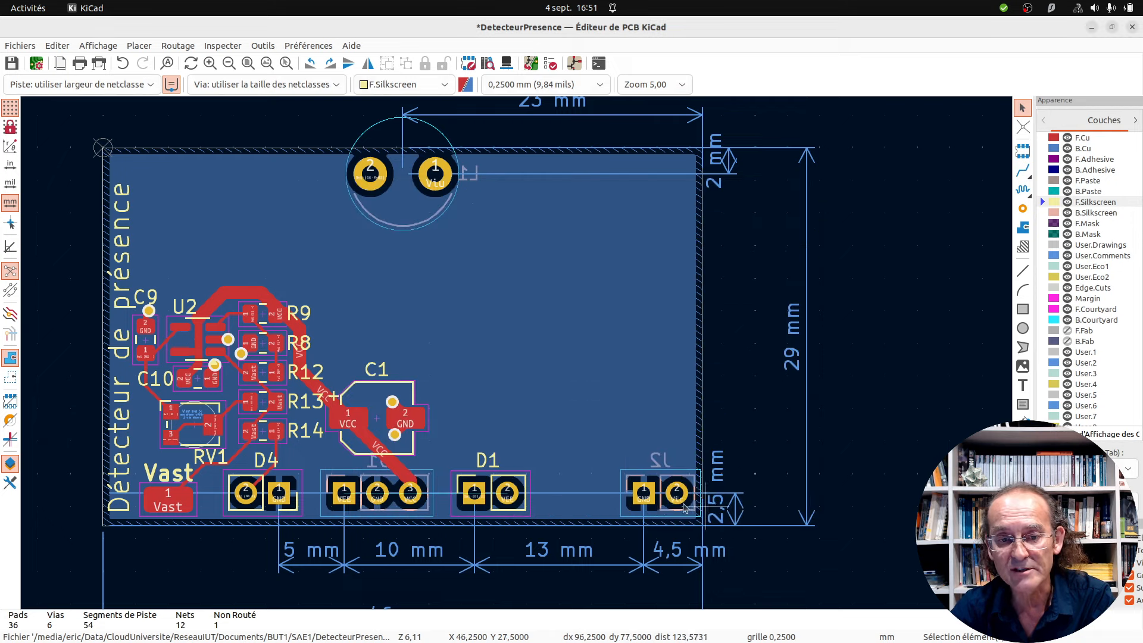
scroll(387, 494, "up", 4)
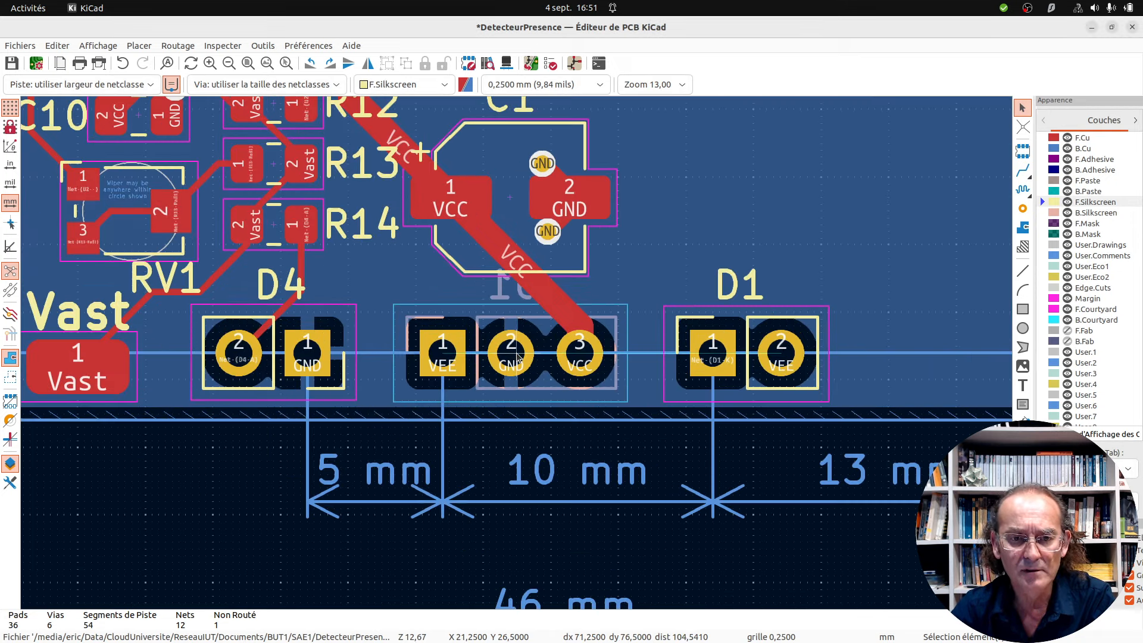
scroll(517, 356, "up", 1)
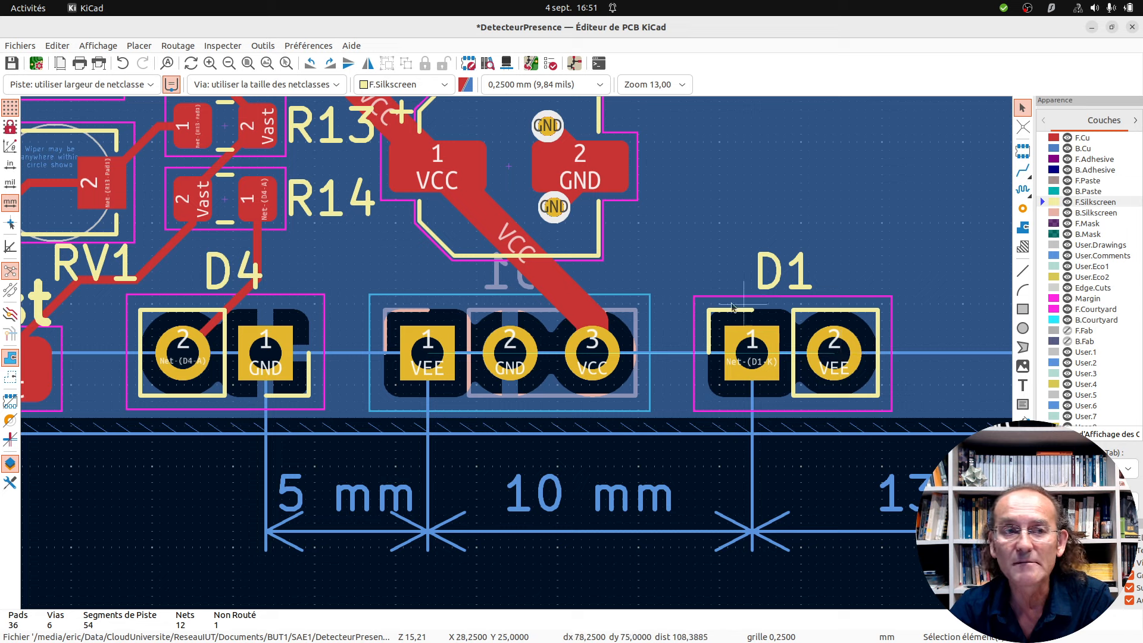
left_click(153, 87)
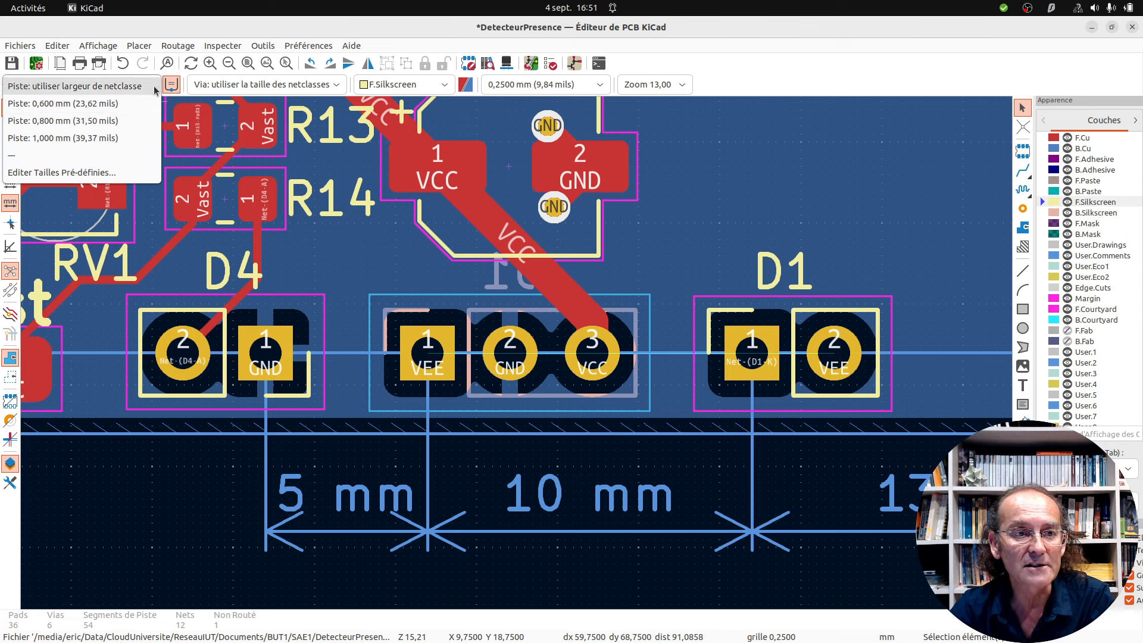
left_click(89, 137)
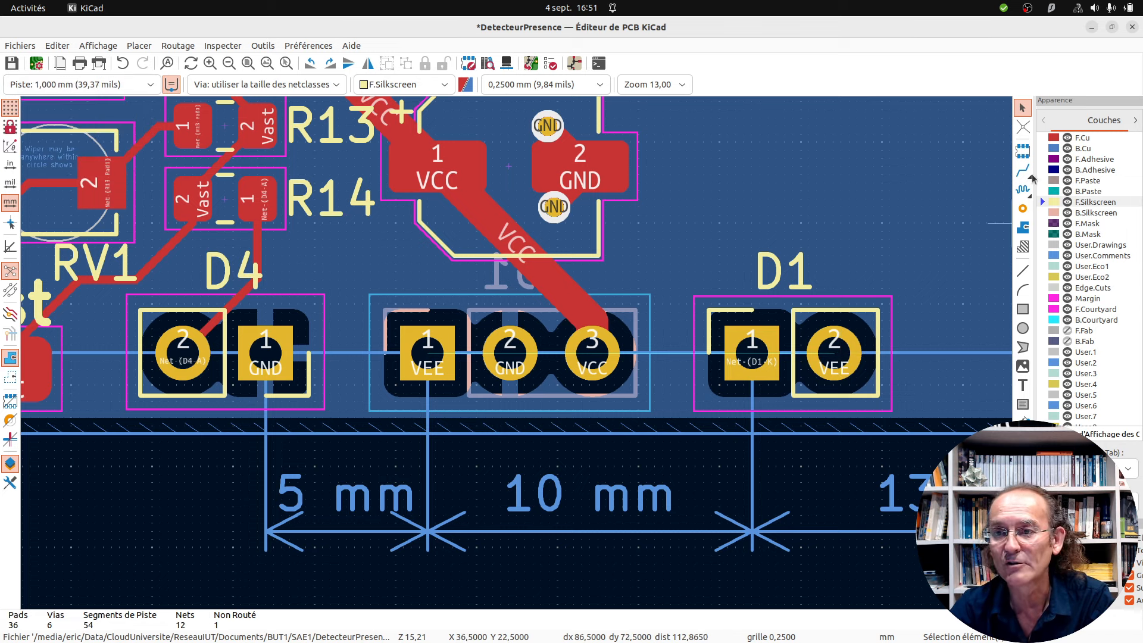
key("x")
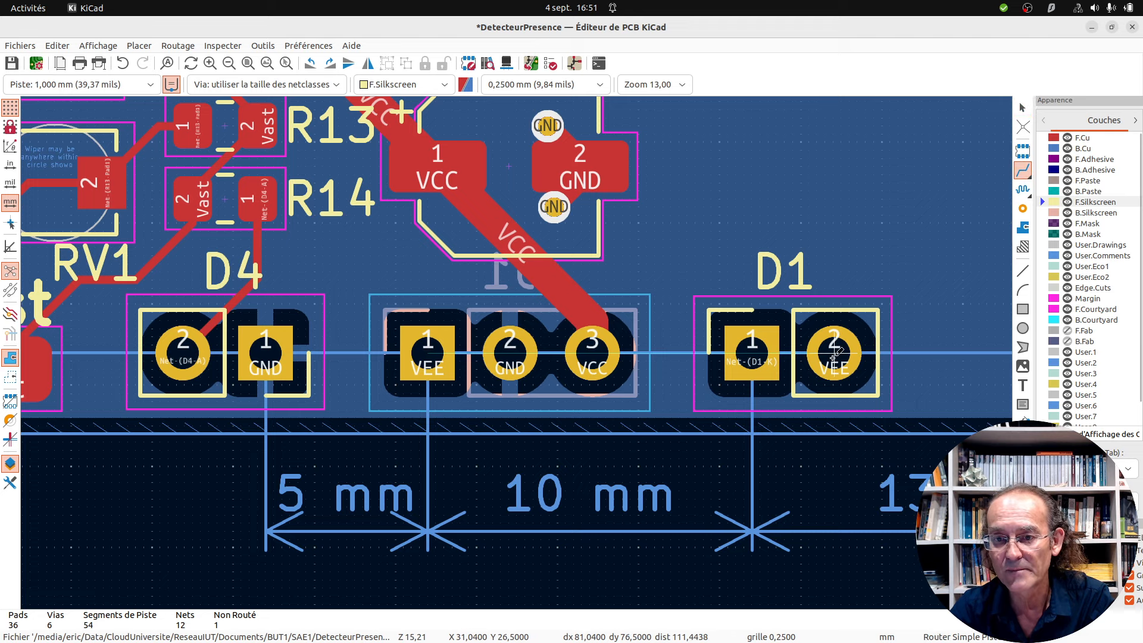
left_click(833, 392)
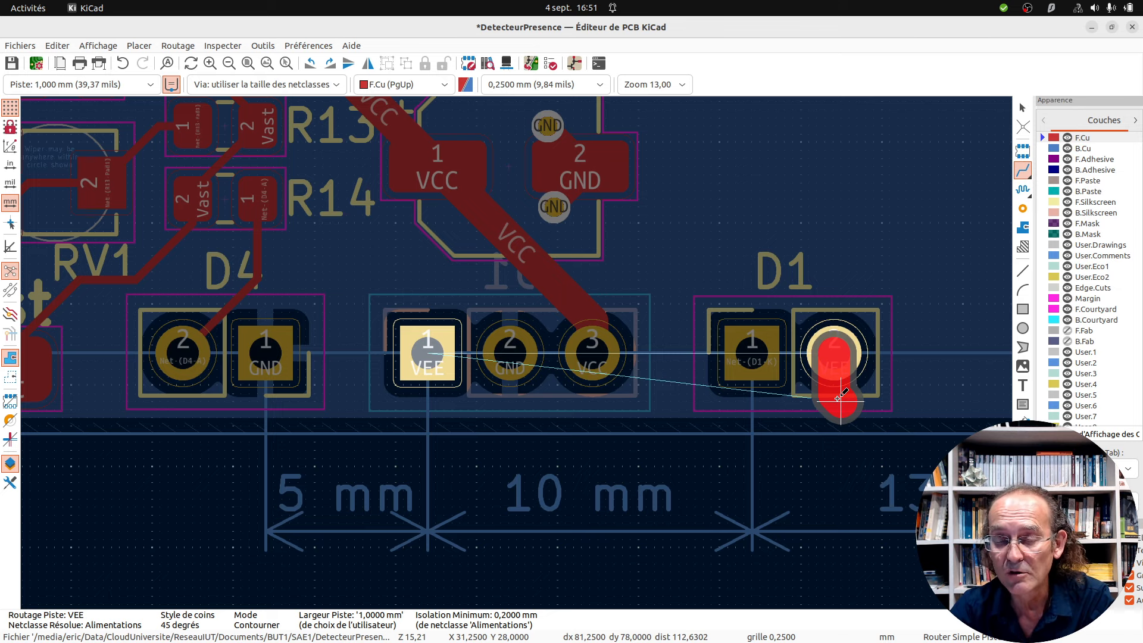
left_click(1047, 149)
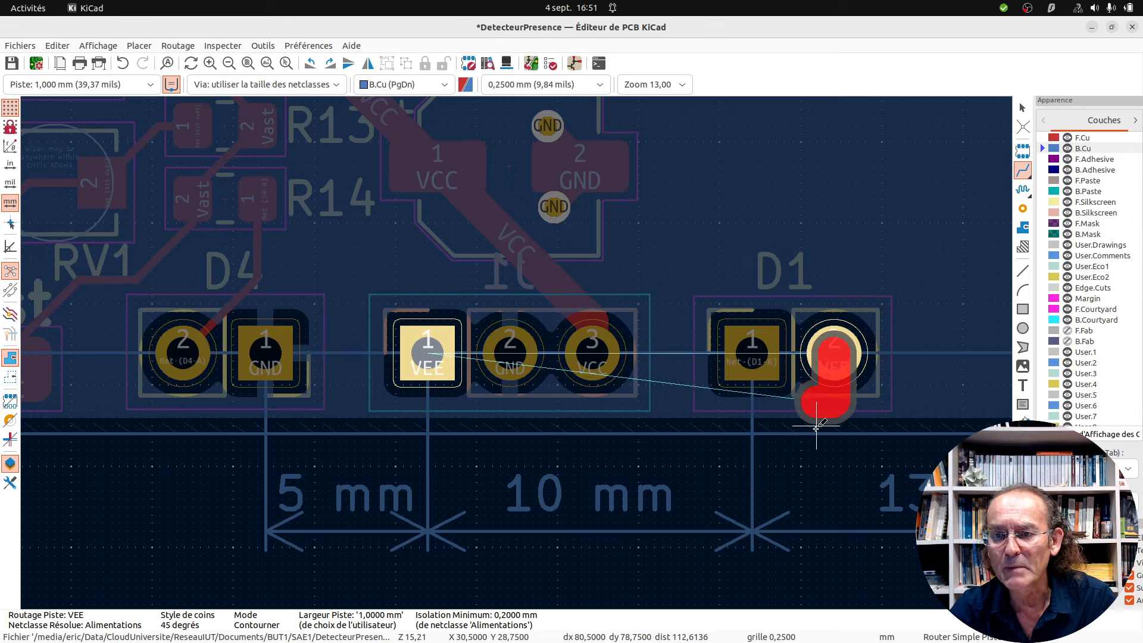
key("Escape")
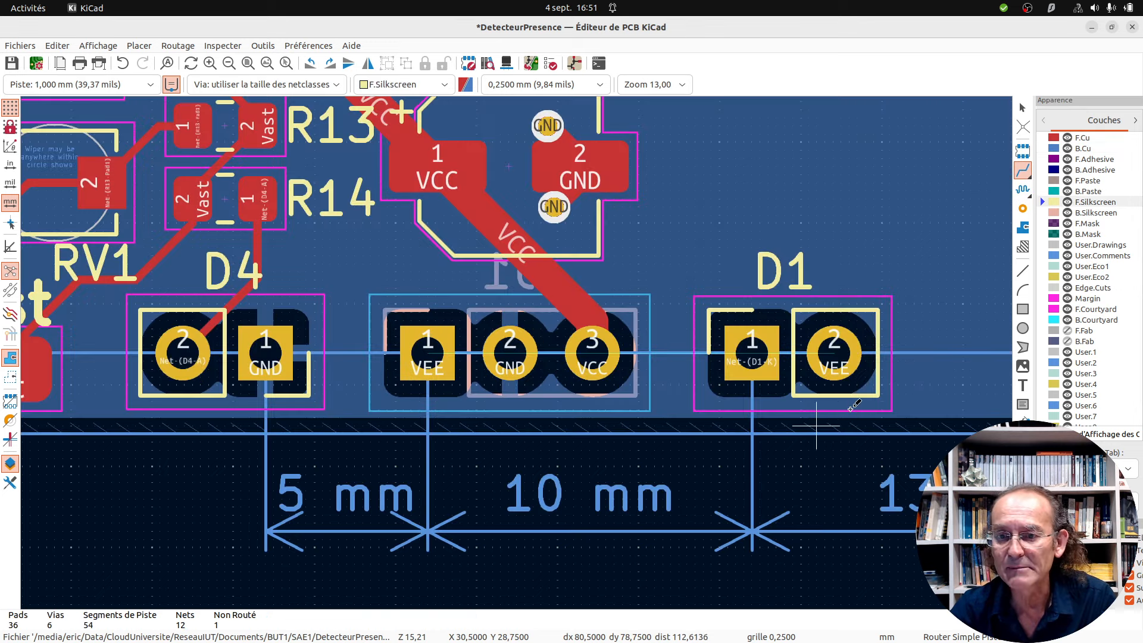
Route a 0.8 mm wide VEE track on B.Cu from D1 pad 2 below the pads to J1 pad 1, and refill the zones.
left_click(1053, 150)
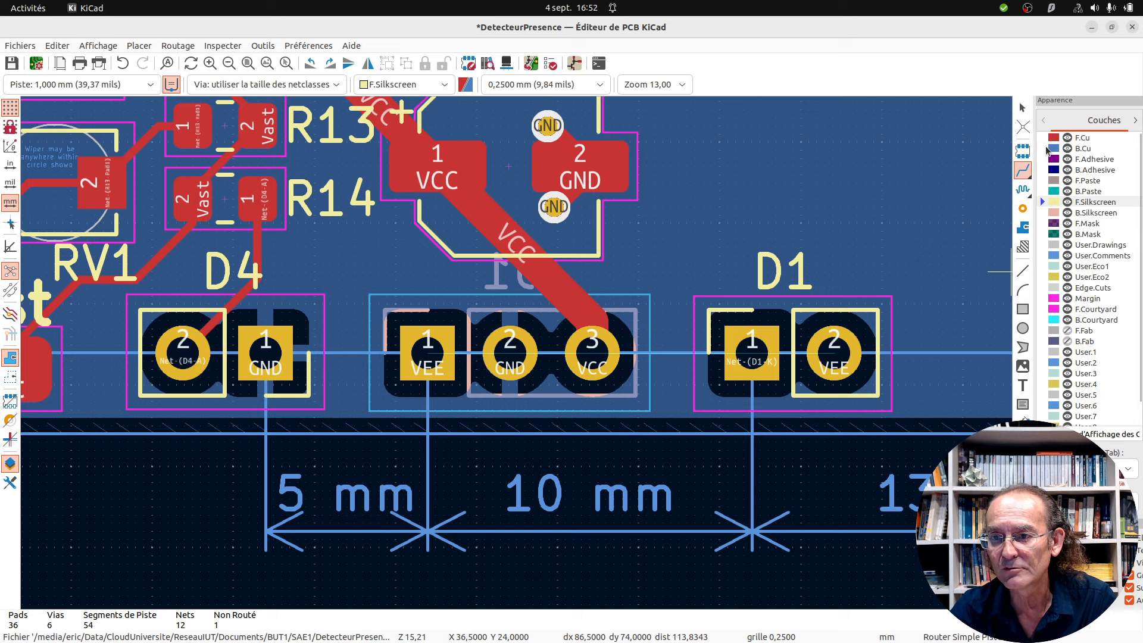
left_click(843, 372)
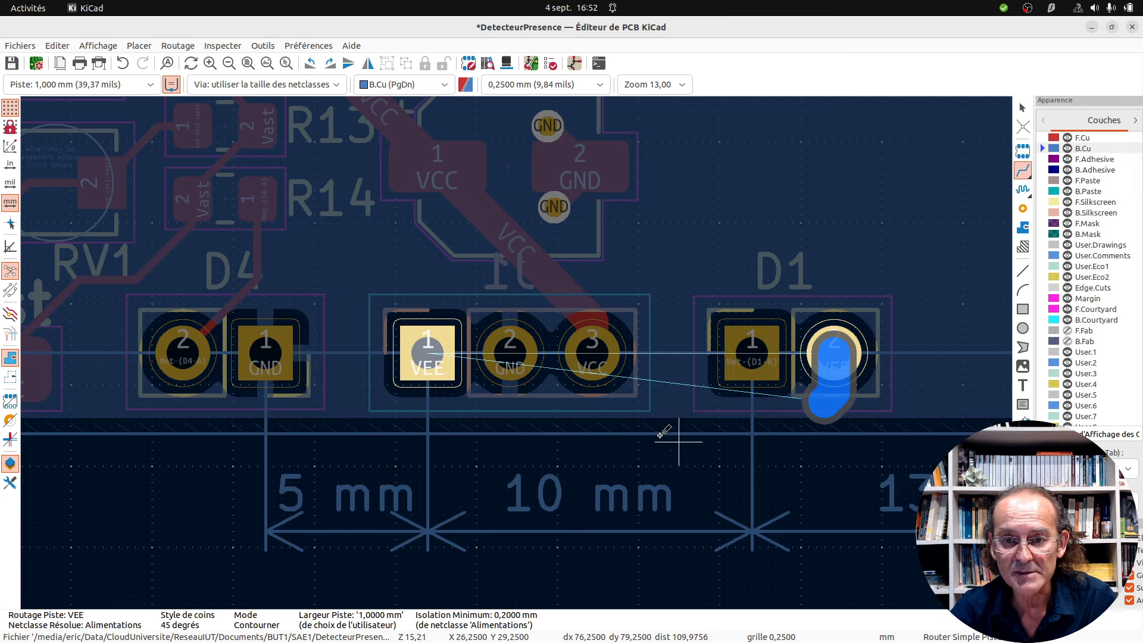
left_click(152, 89)
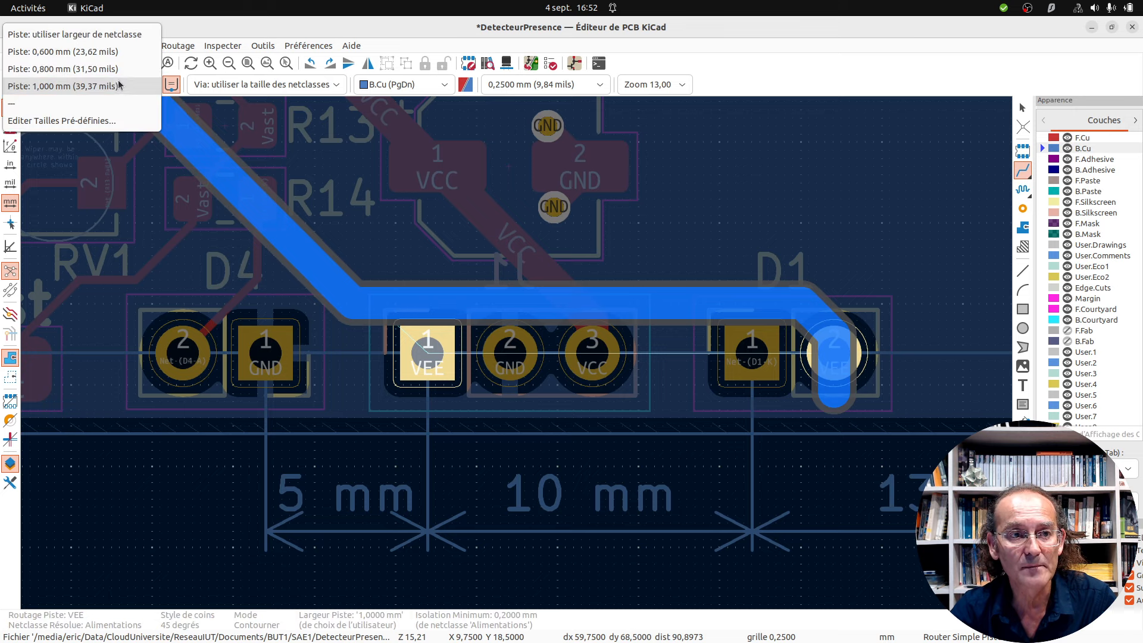
left_click(89, 69)
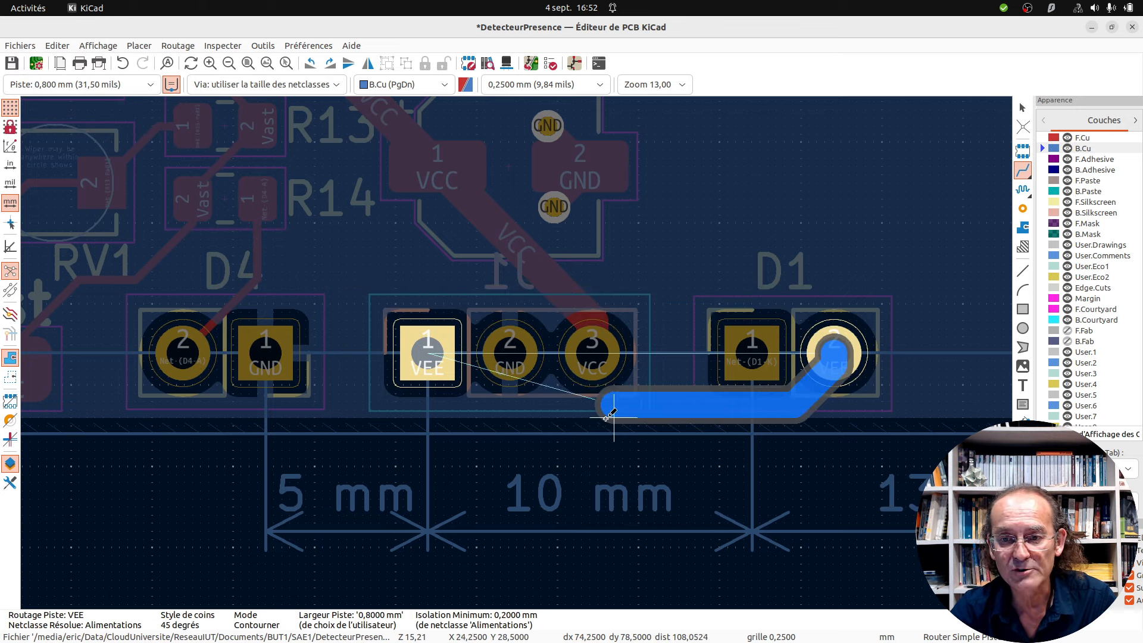
left_click(427, 367)
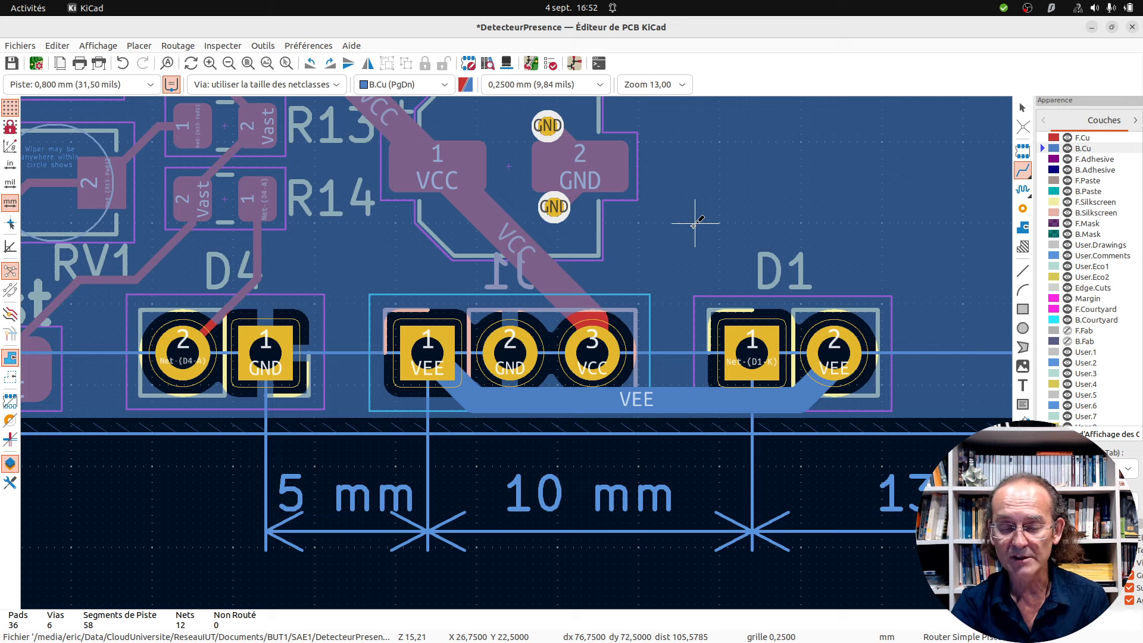
key("b")
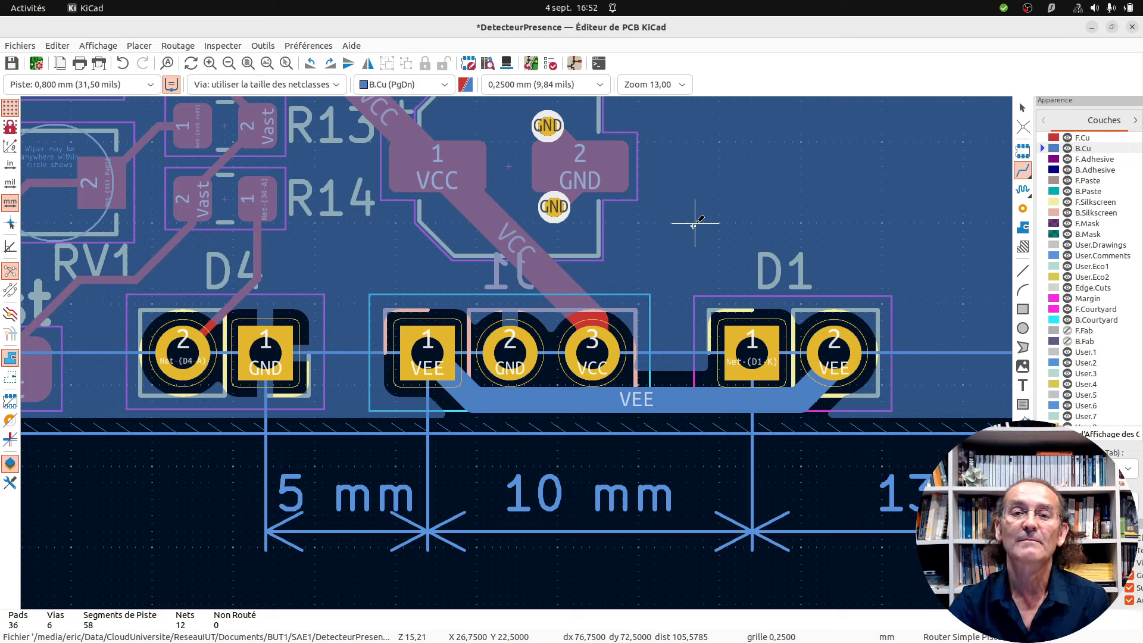
Rerun the design rules check and examine the violation marker on J1's GND pad 2.
left_click(551, 63)
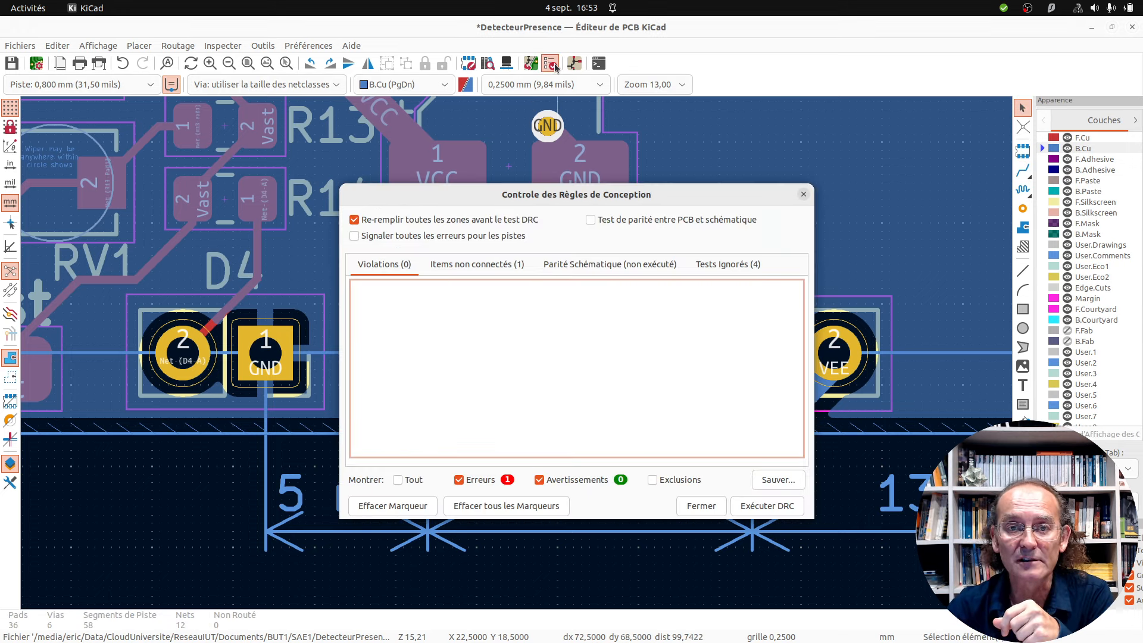
left_click(777, 511)
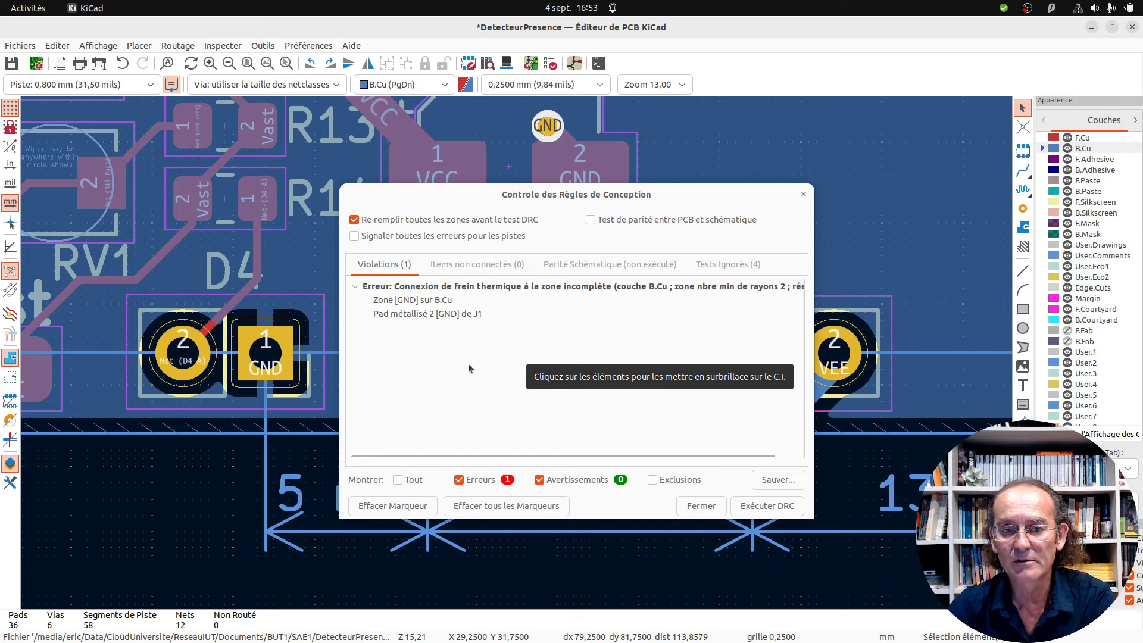
left_click(803, 194)
scroll(512, 353, "up", 5)
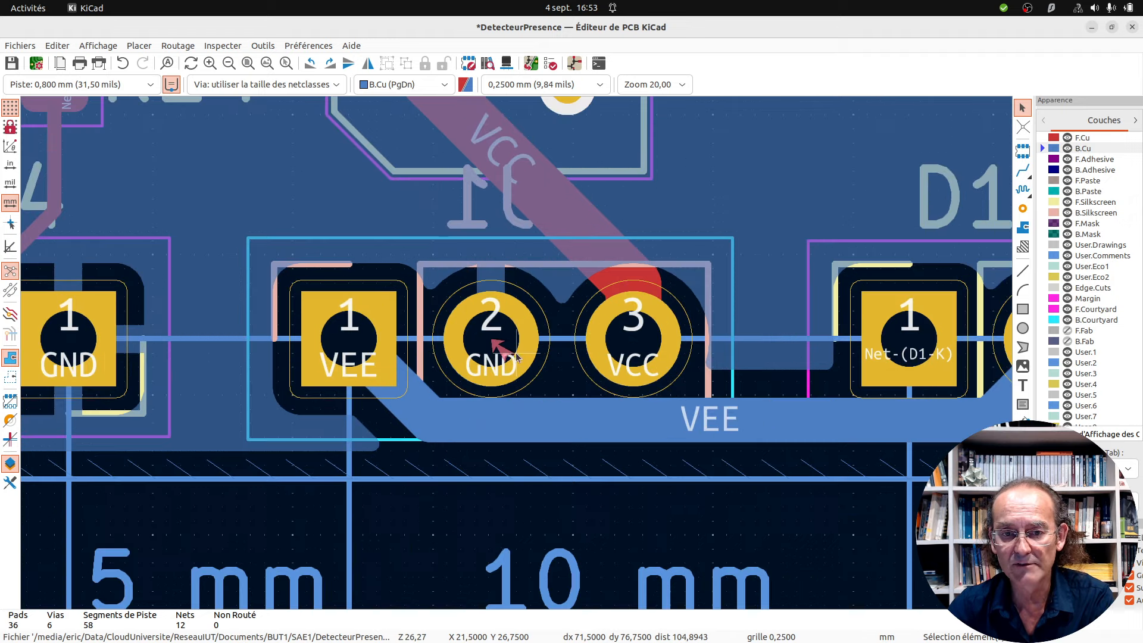
left_click(510, 339)
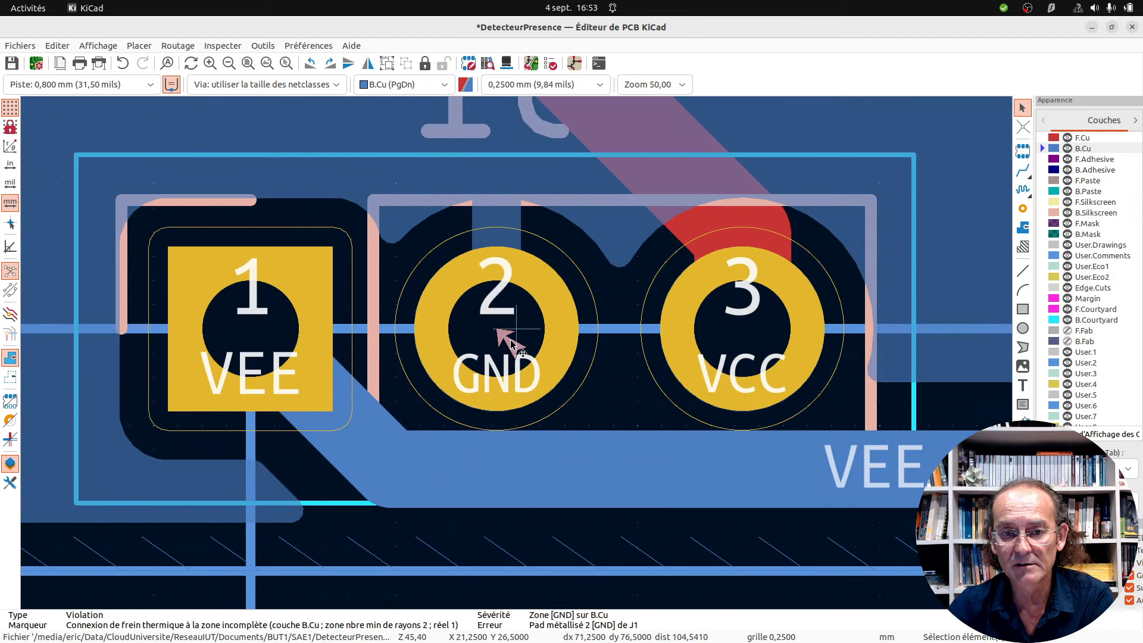
scroll(516, 355, "down", 2)
scroll(516, 357, "down", 2)
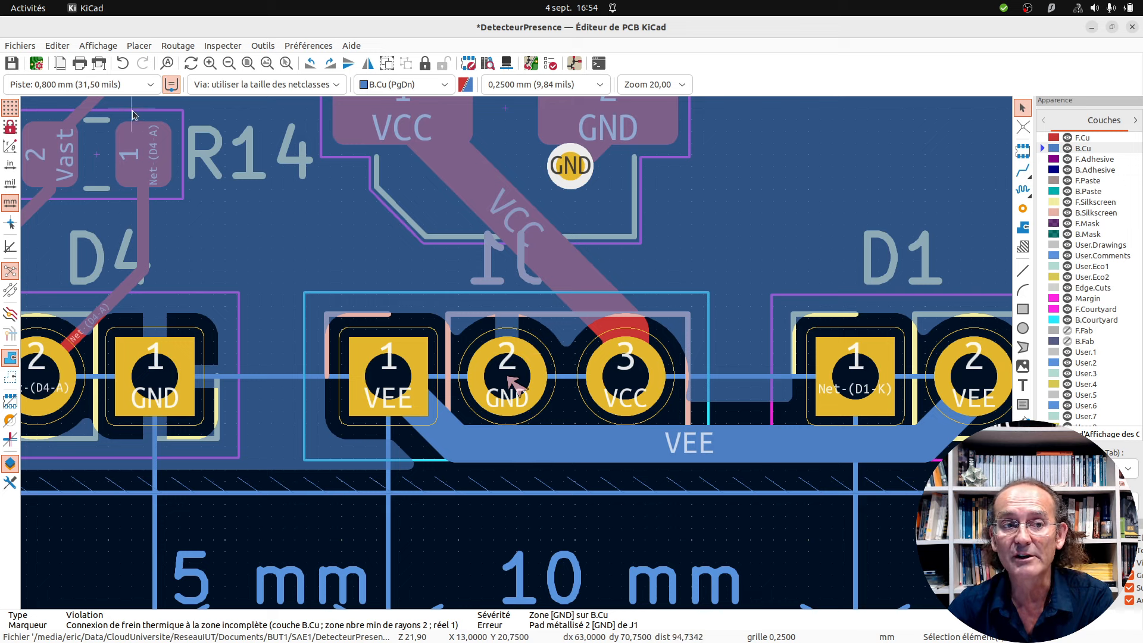
Add a 1 mm wide GND track on B.Cu, about 1.25 mm long, from J1 pad 2 straight up into the GND zone.
left_click(151, 90)
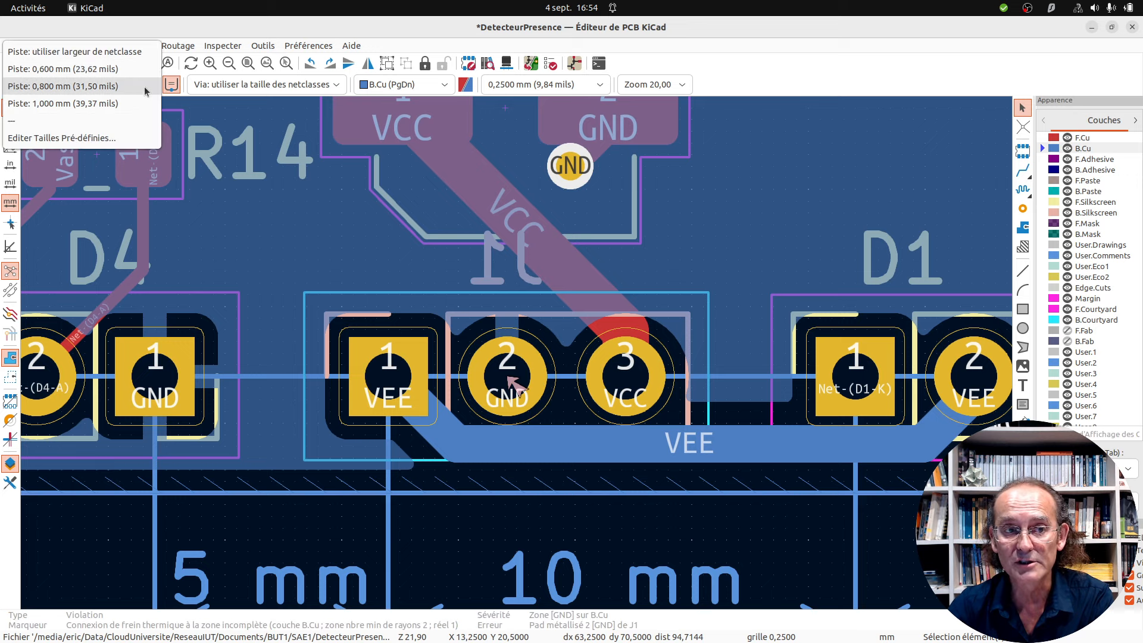
left_click(103, 101)
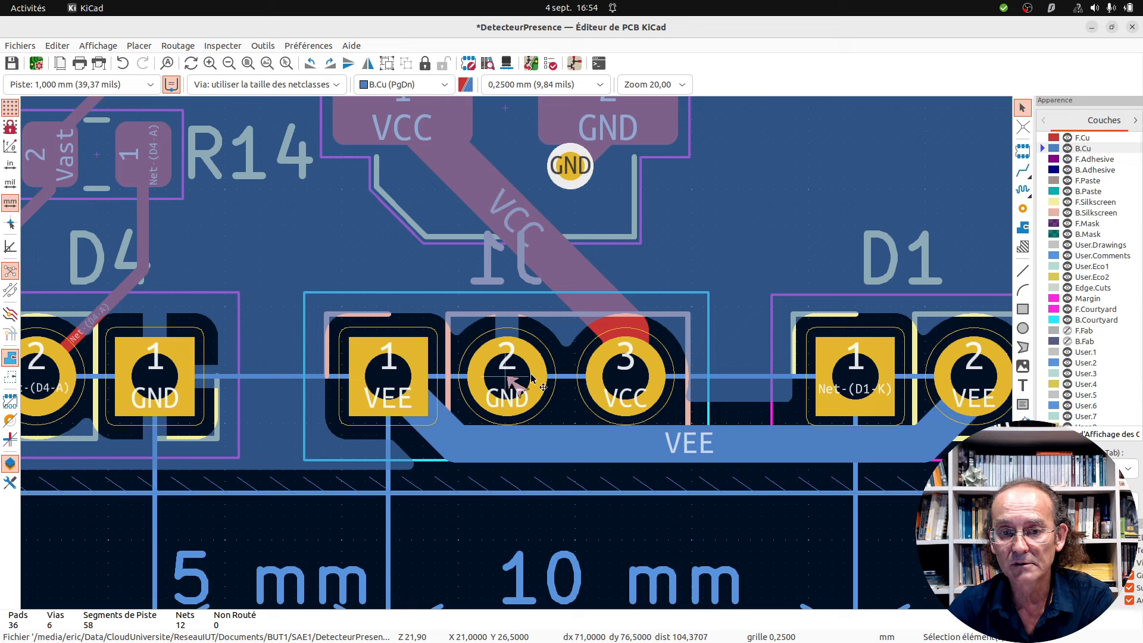
left_click(1023, 171)
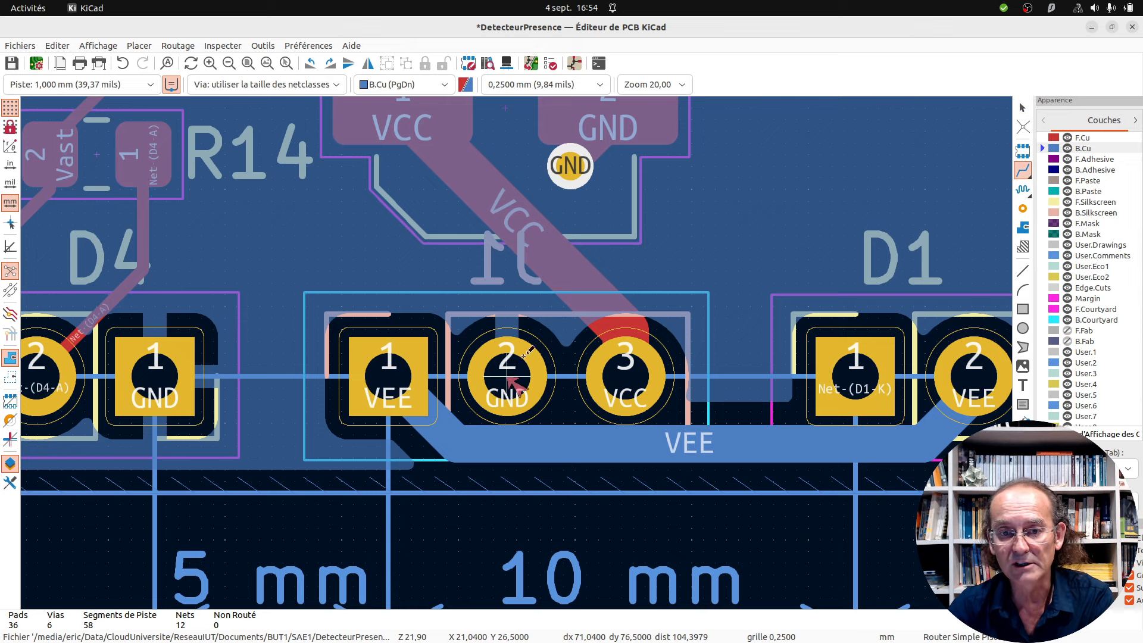
left_click(508, 375)
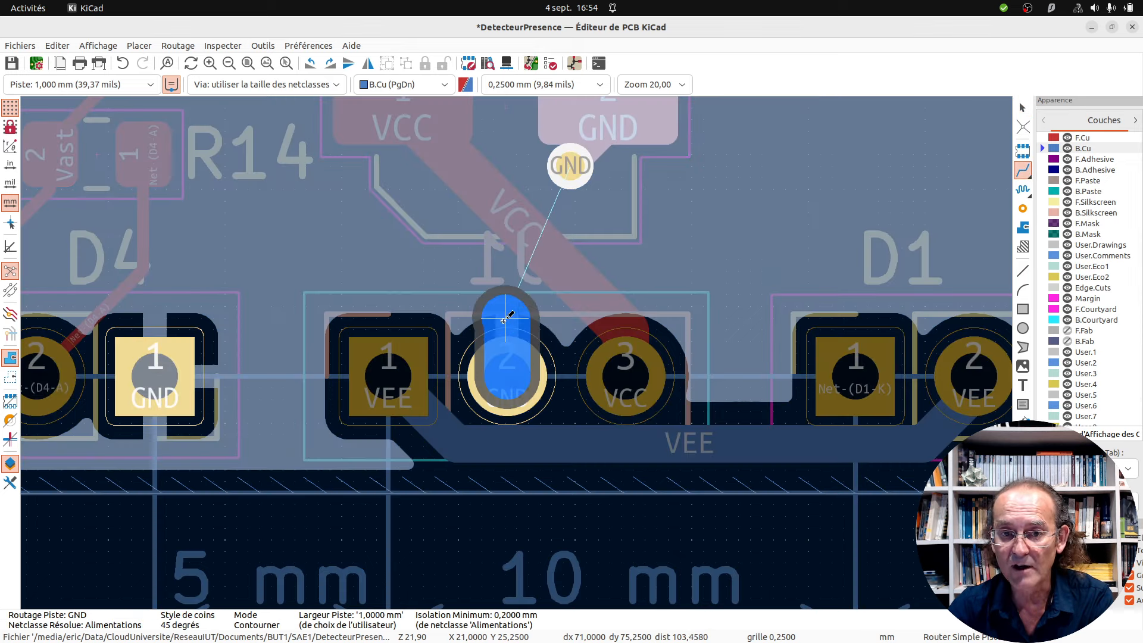
left_click(505, 318)
key("Escape")
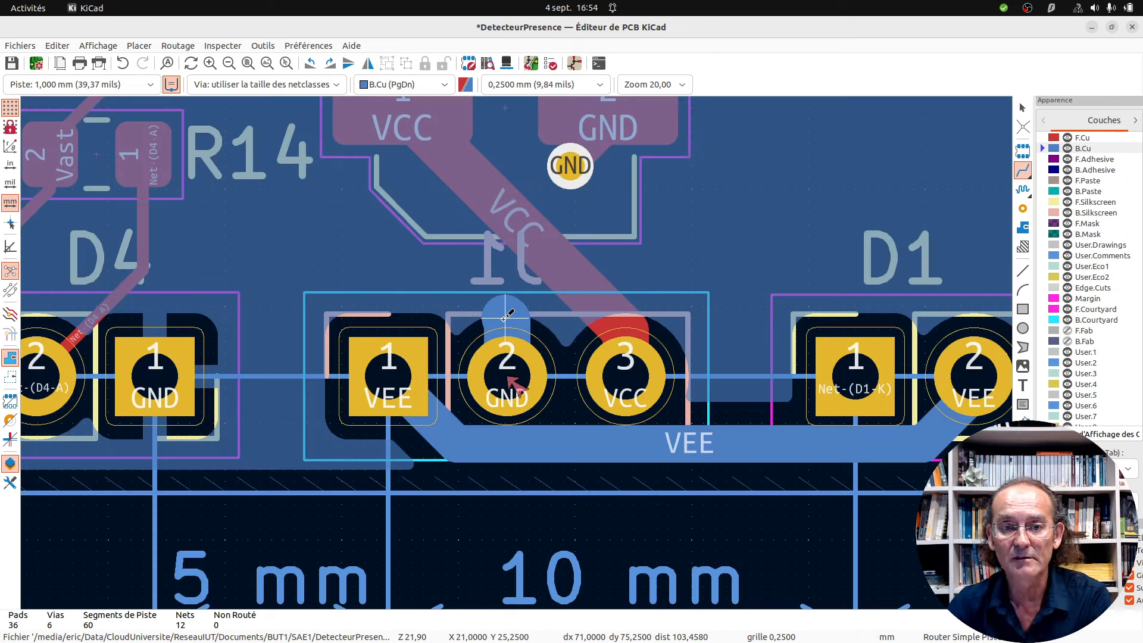
key("Escape")
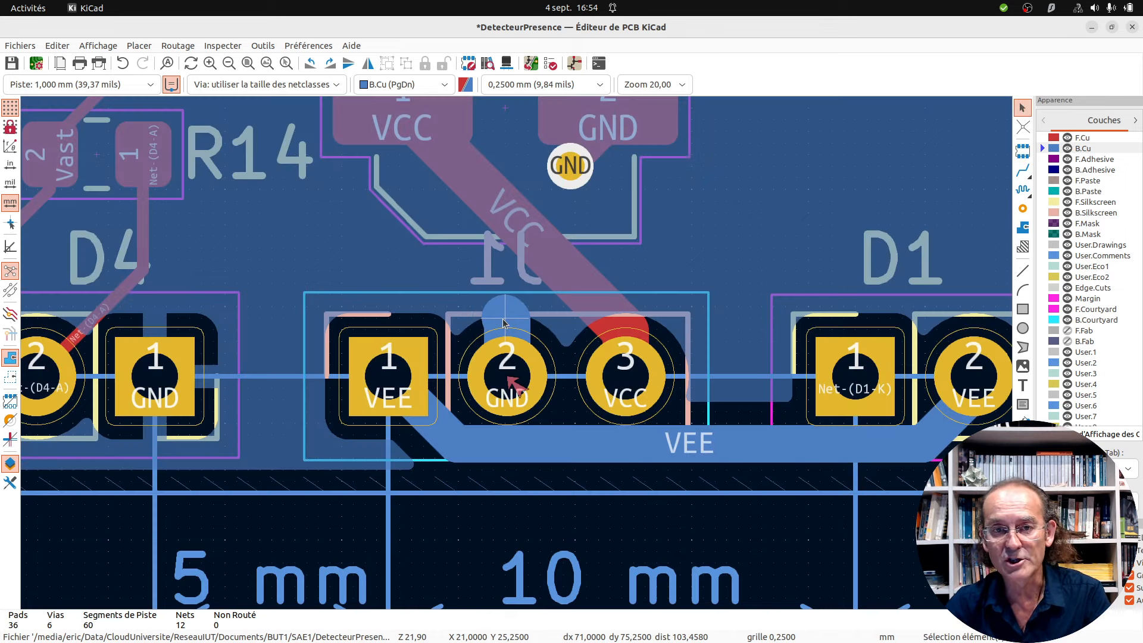
Check the design rules again with the added GND track at J1 pad 2, and close the report.
left_click(550, 63)
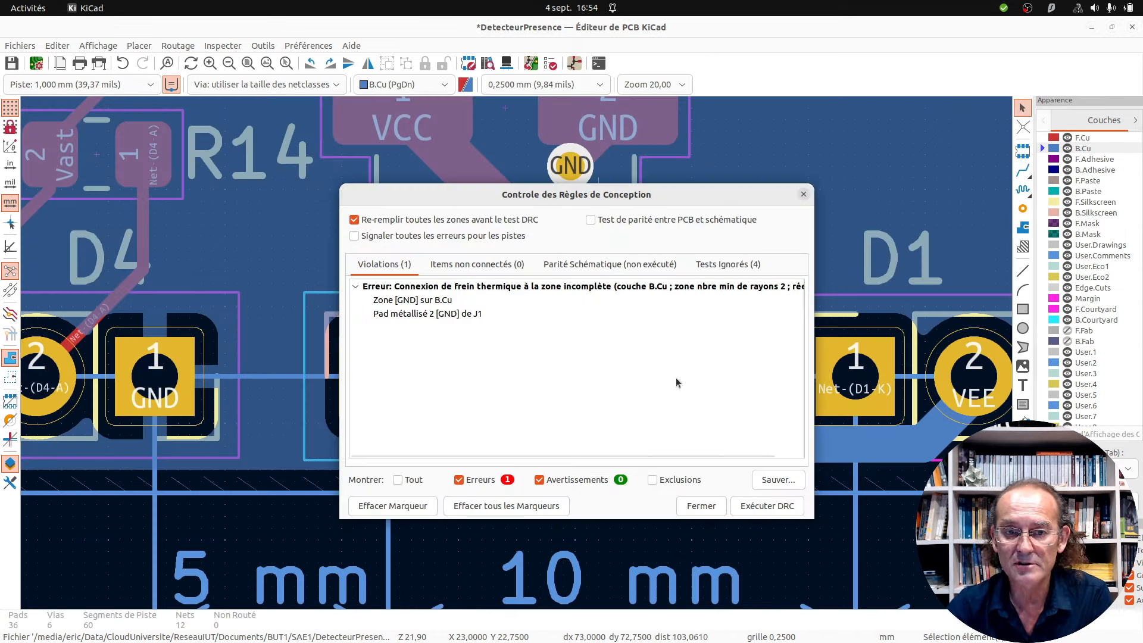
left_click(767, 506)
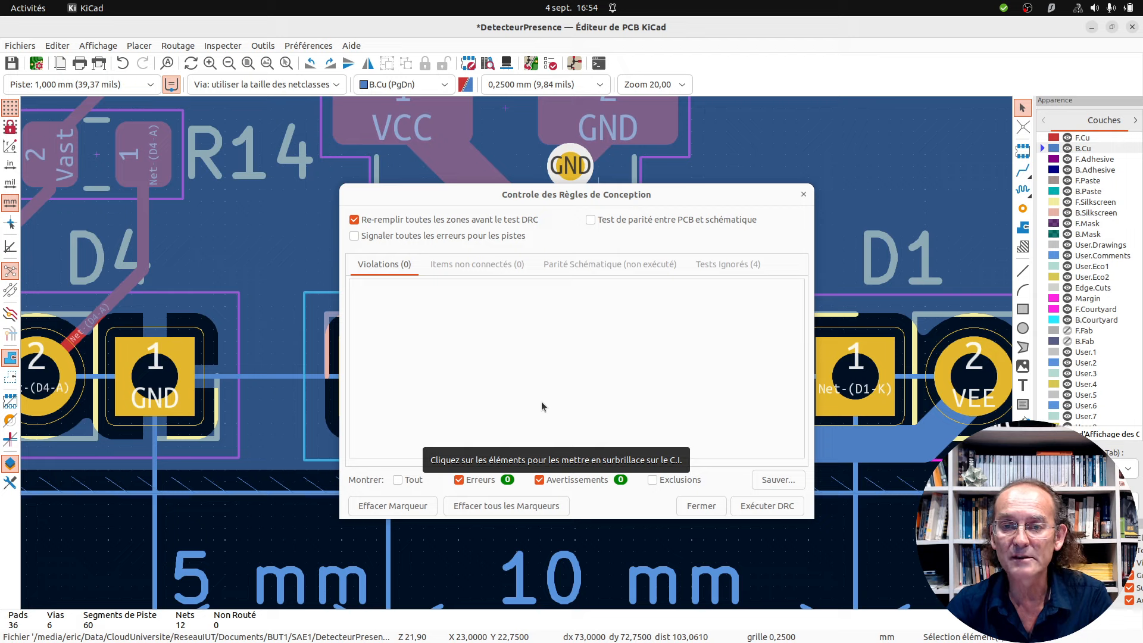
left_click(701, 506)
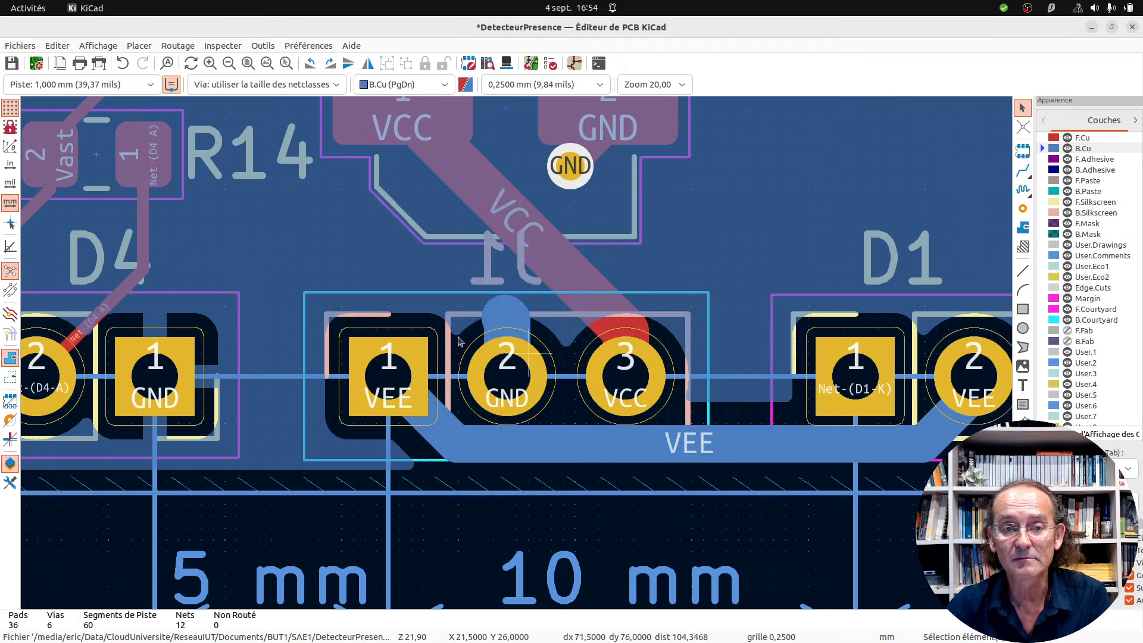
Move the D4 reference text to the upper right of D4's GND pad, at about X 15, Y 25.5 mm.
scroll(517, 357, "down", 3)
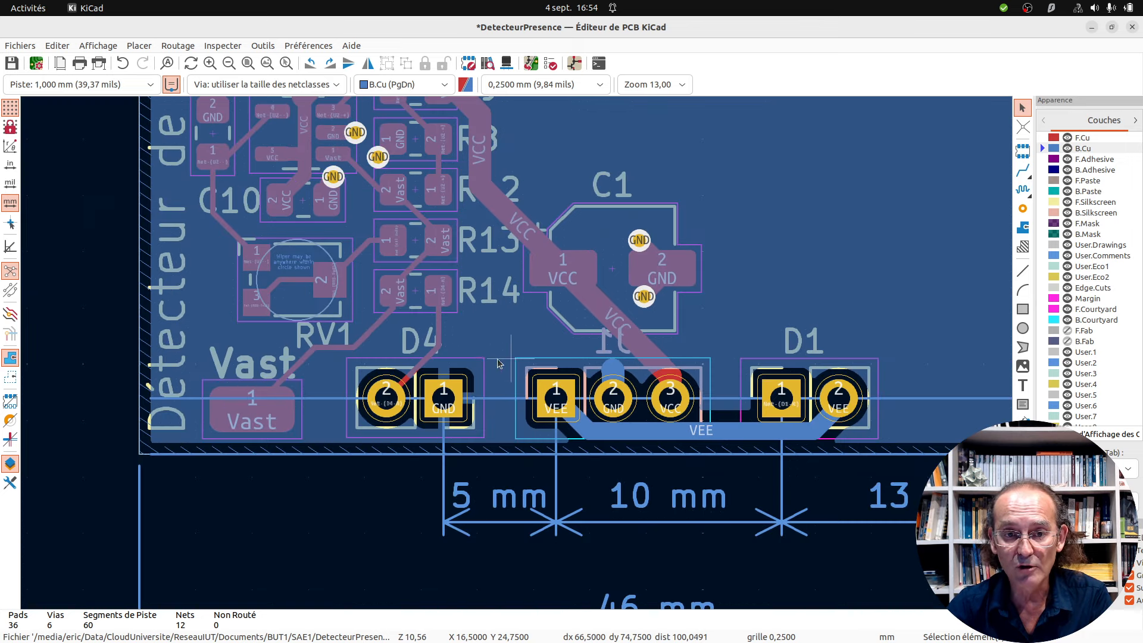
left_click(416, 344)
key("m")
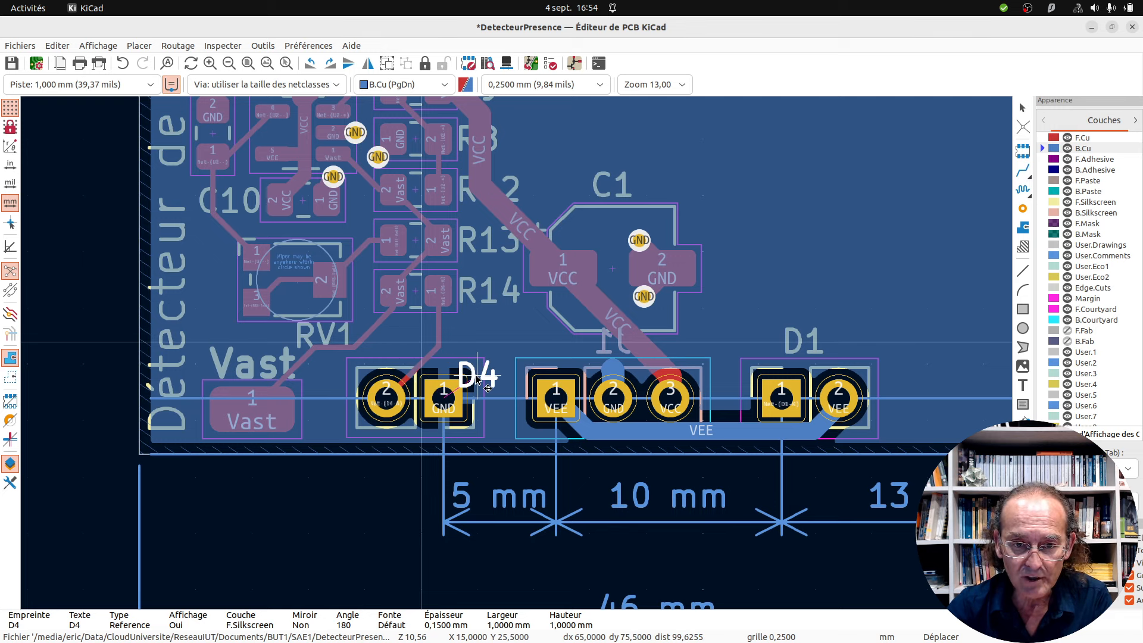
left_click(478, 377)
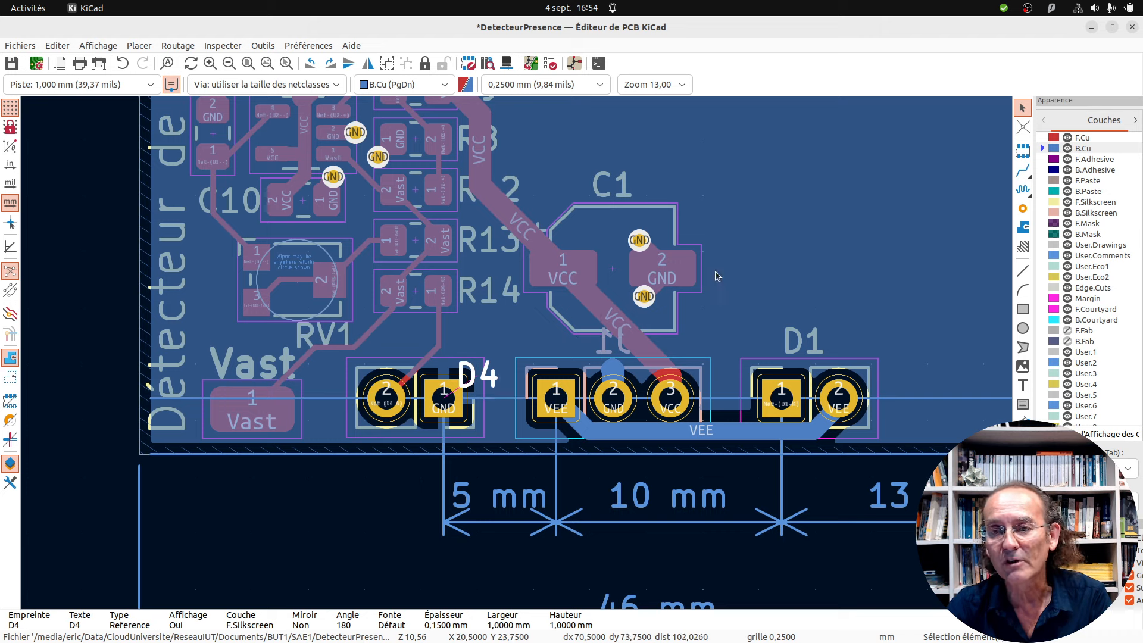
Rerun the design rules check and move the D4 reference text above D4, centred between its two pads.
left_click(551, 63)
left_click(767, 506)
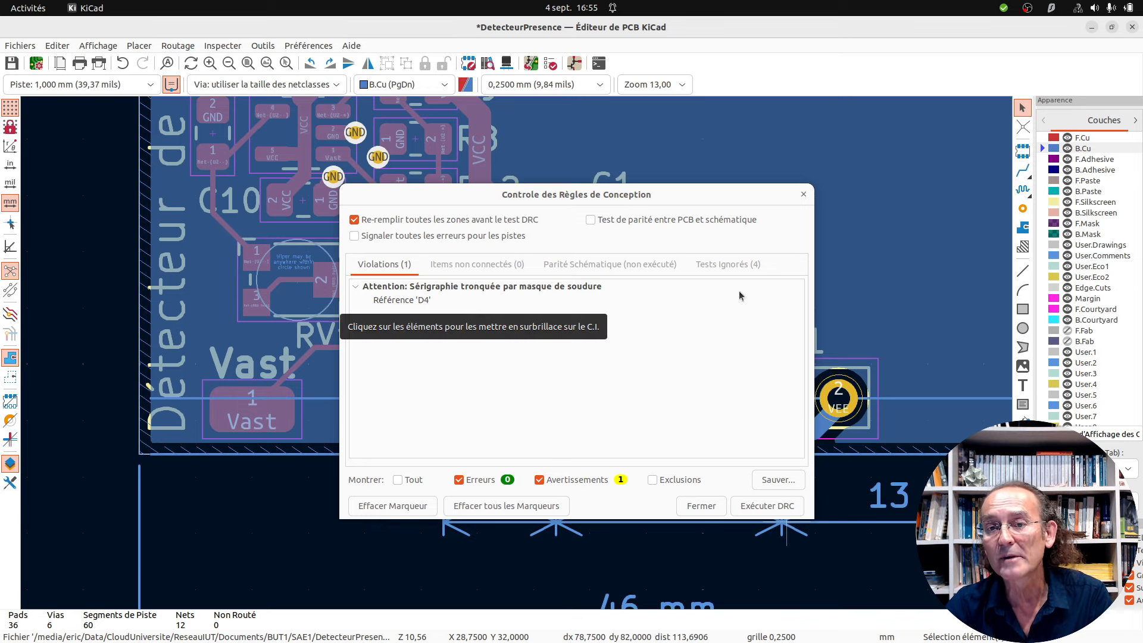
left_click(803, 194)
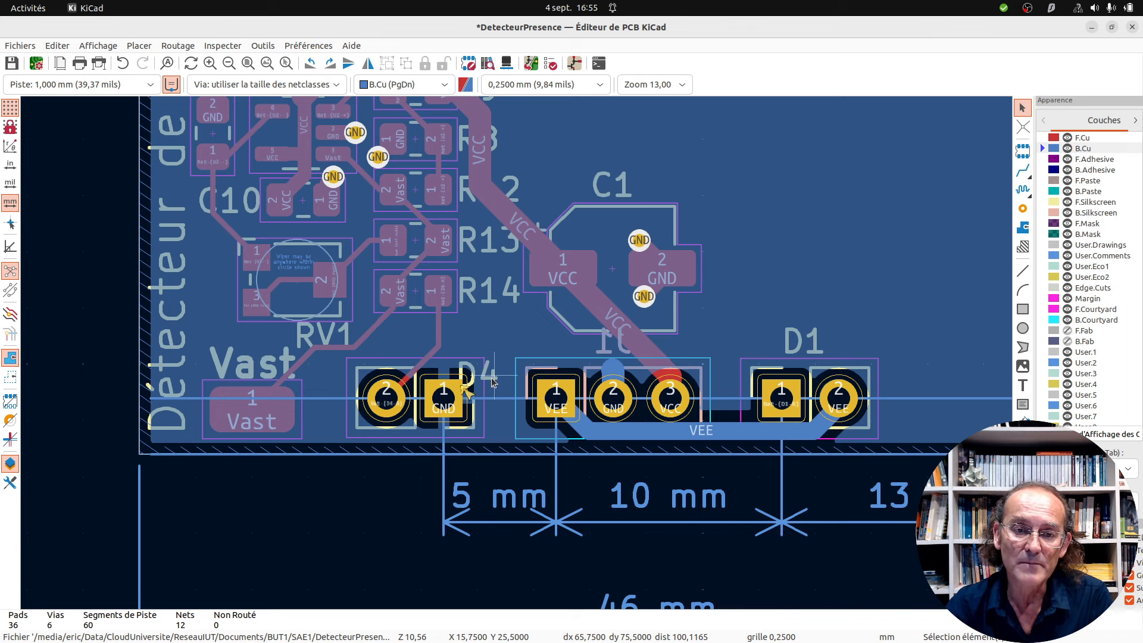
left_click_drag(493, 381, 418, 353)
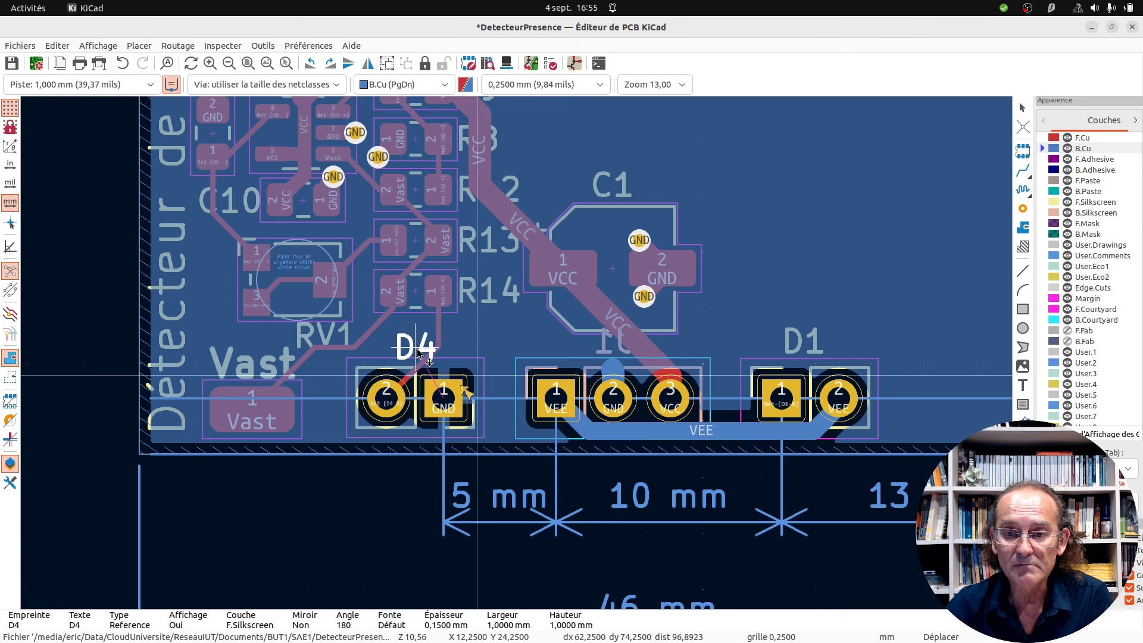
left_click_drag(419, 354, 418, 343)
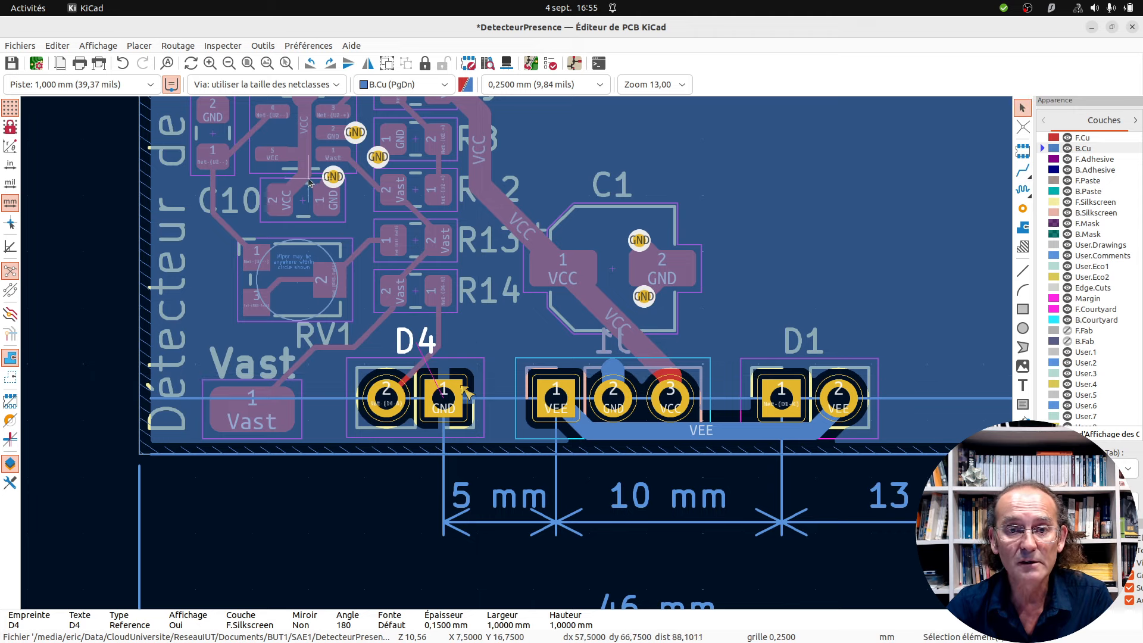
Move the C9 reference text down 0.25 mm so it sits closer to the GND via above C9.
scroll(345, 178, "down", 2)
scroll(426, 288, "up", 2)
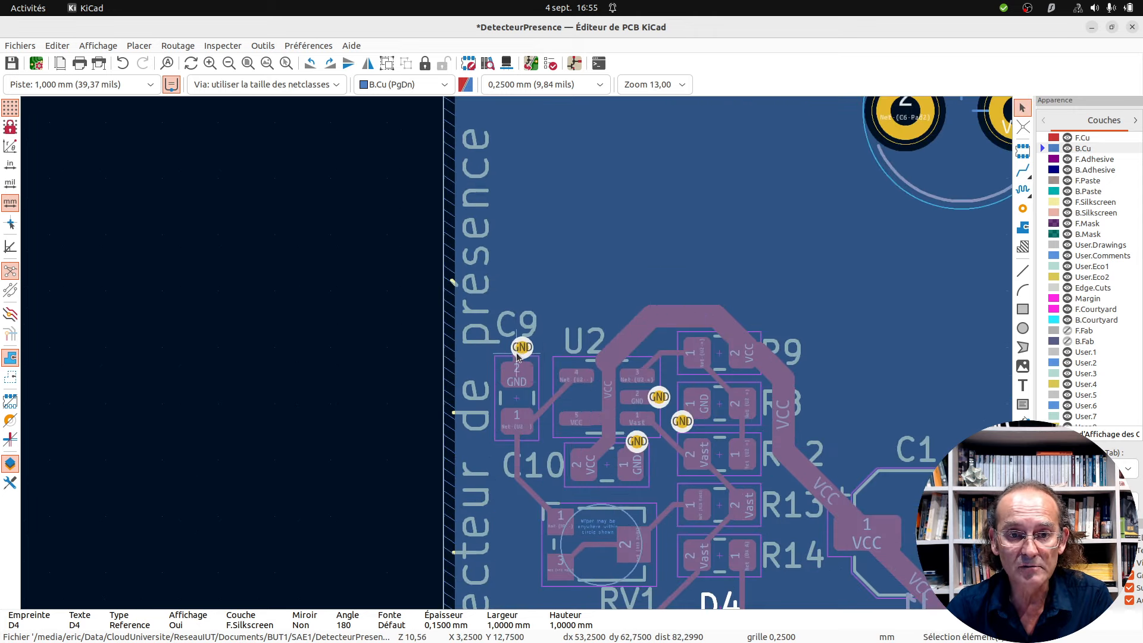
scroll(539, 330, "up", 2)
left_click(522, 357)
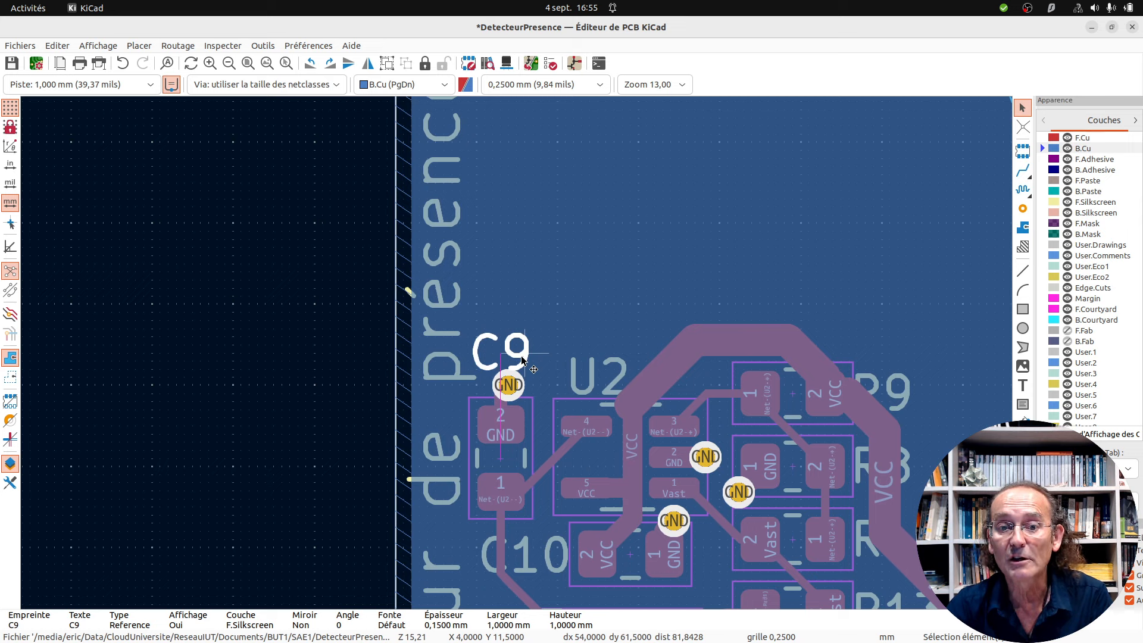
left_click(521, 361)
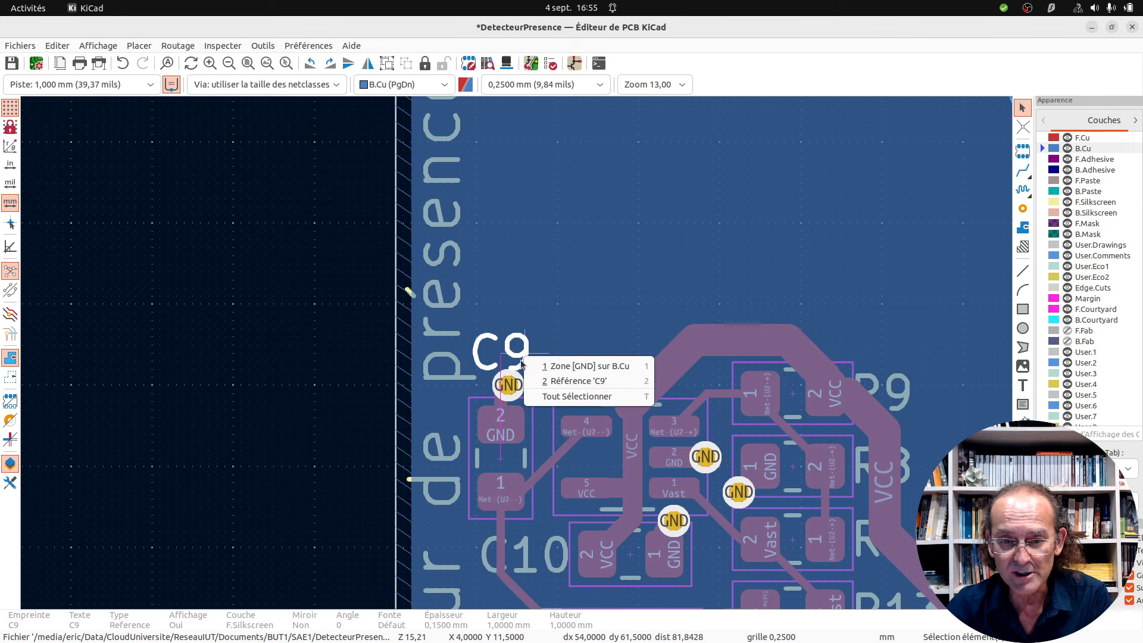
left_click(547, 379)
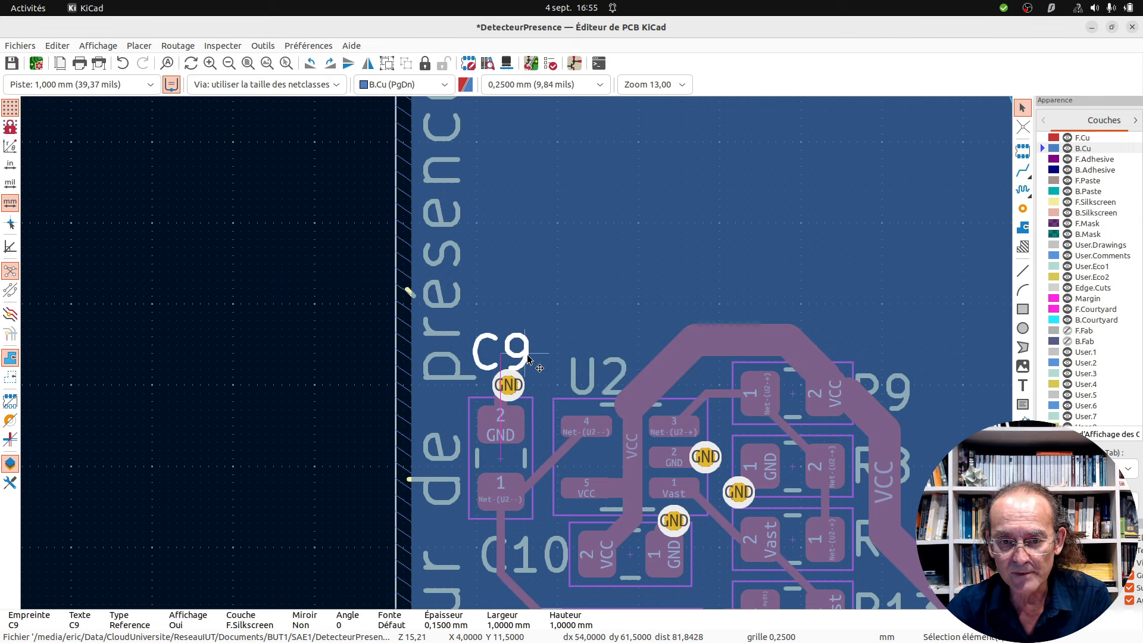
key("m")
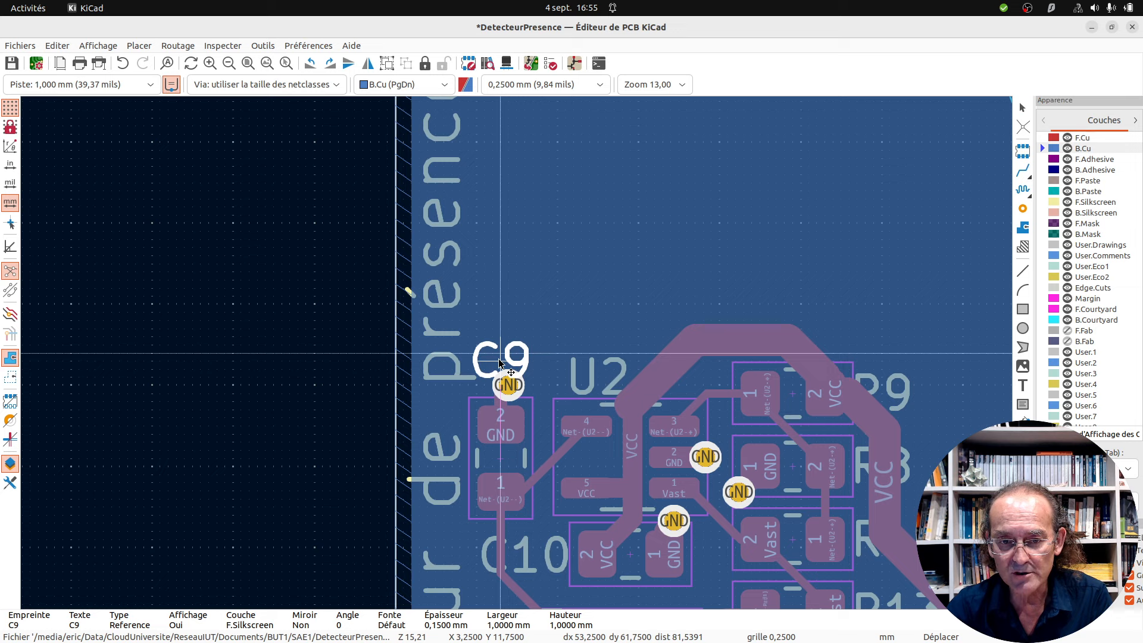
left_click(499, 362)
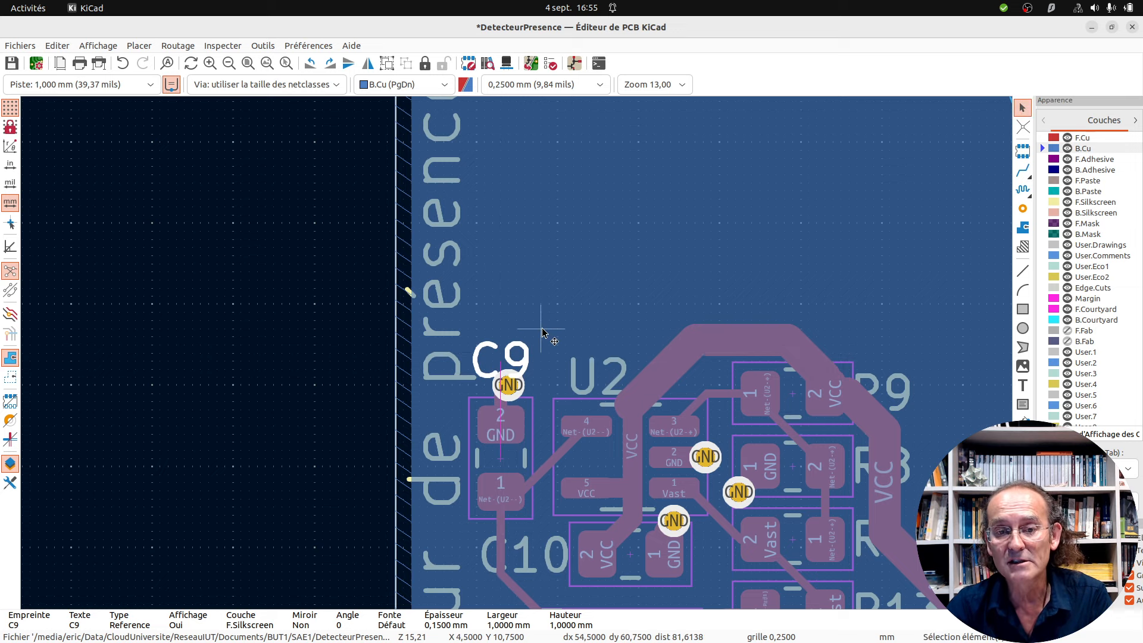
Check the design rules again with the D4 and C9 references repositioned, and close the report.
left_click(550, 63)
left_click(767, 505)
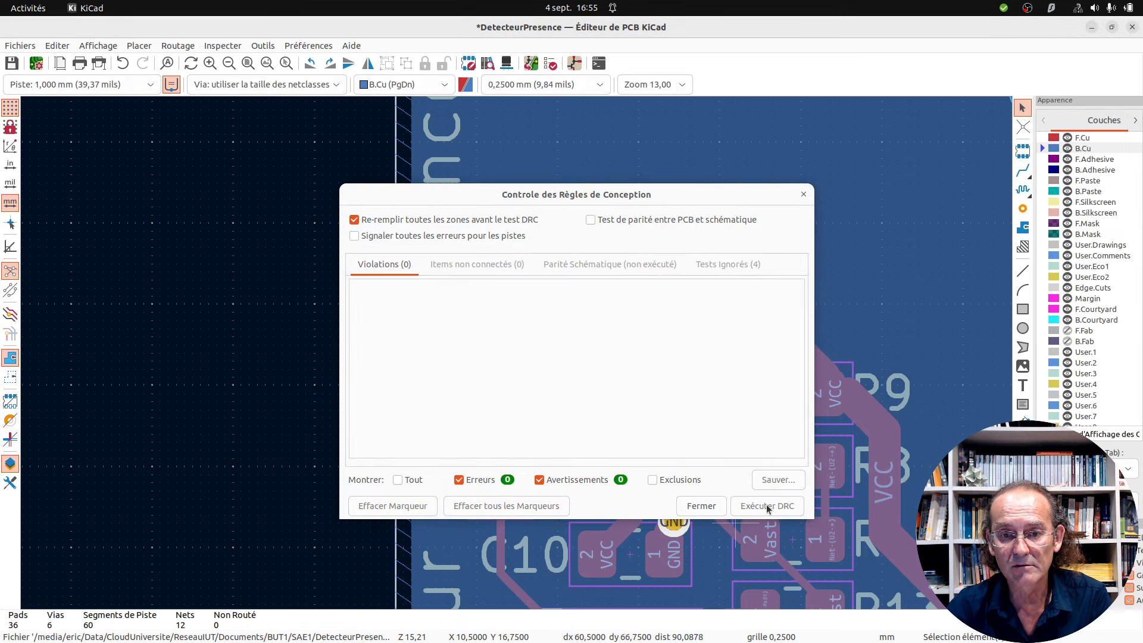
left_click(700, 505)
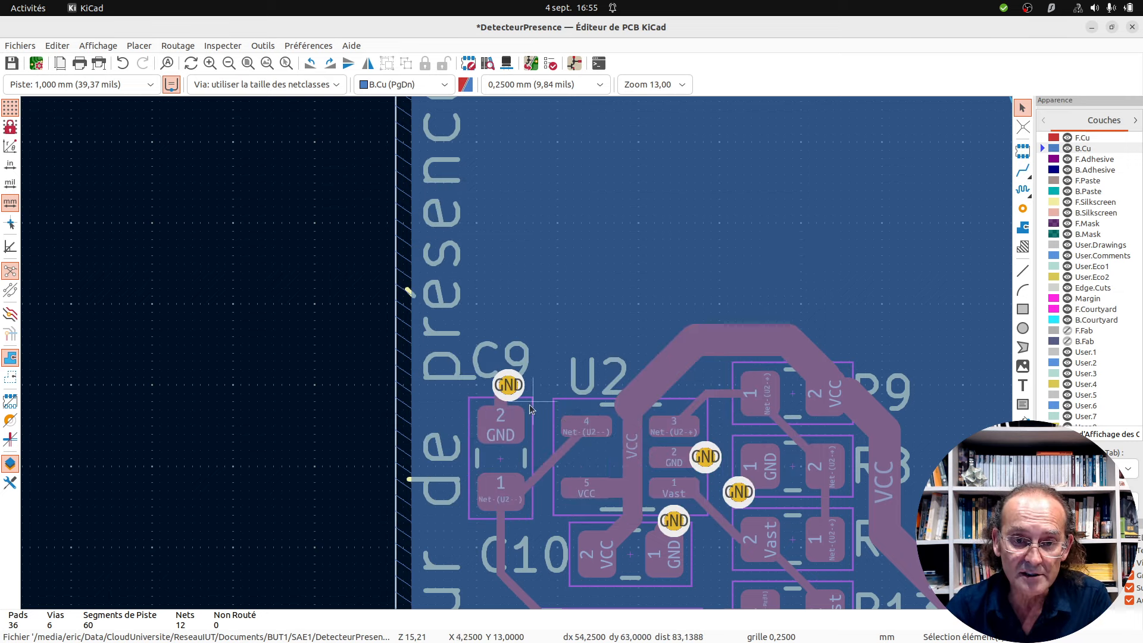
Move the C9 reference text up 0.25 mm and right 0.25 mm, clear of the GND via above C9.
scroll(515, 383, "up", 5)
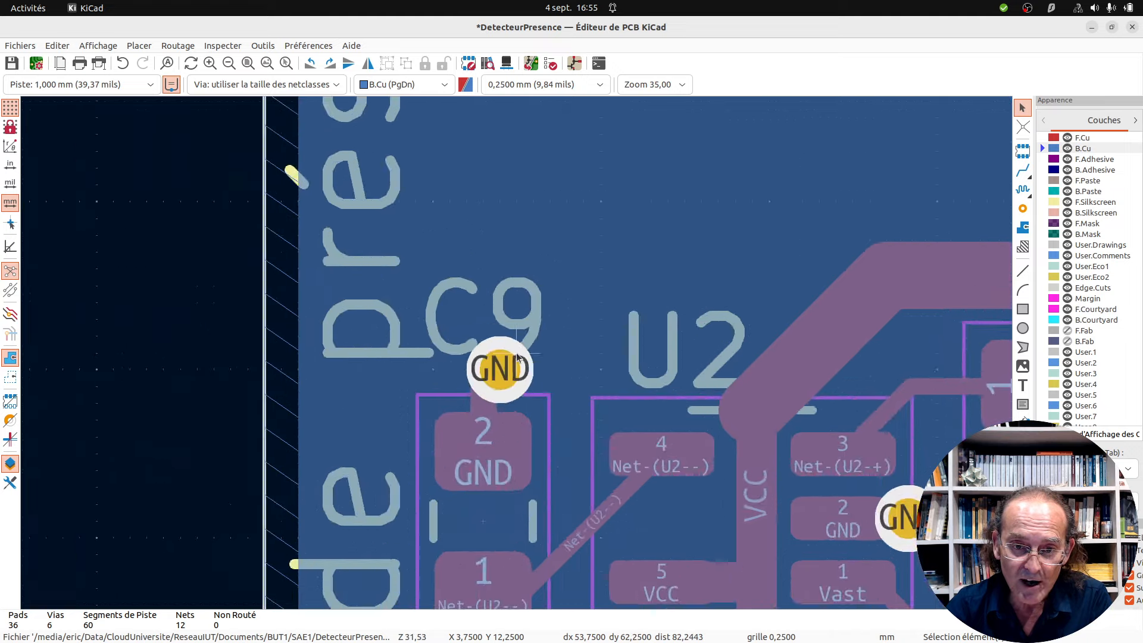
left_click(531, 311)
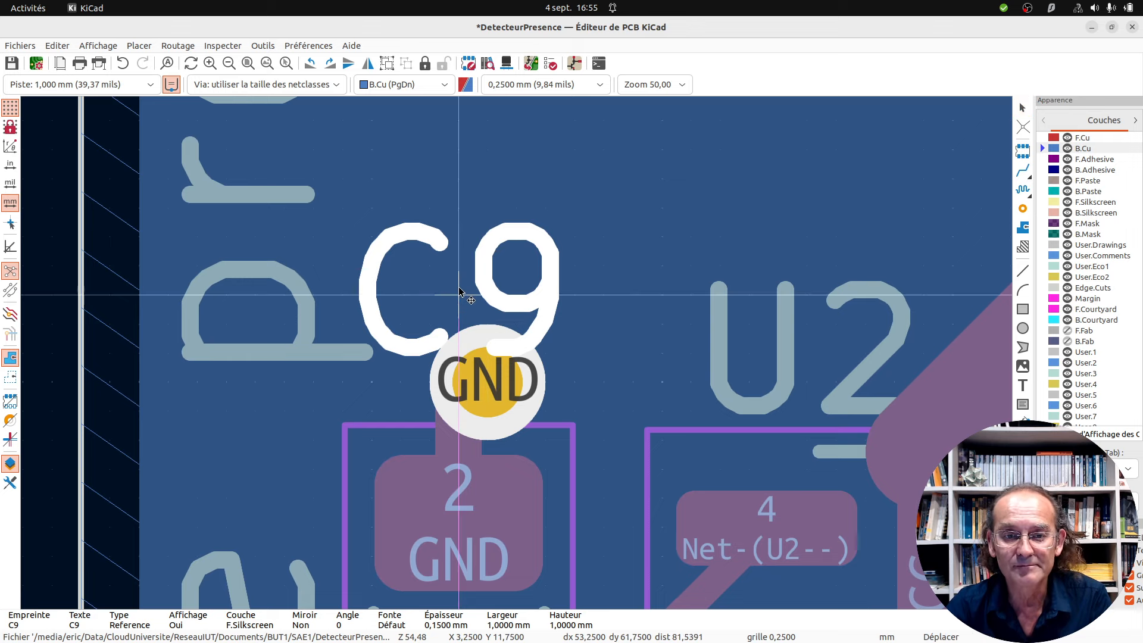
key("m")
left_click(474, 271)
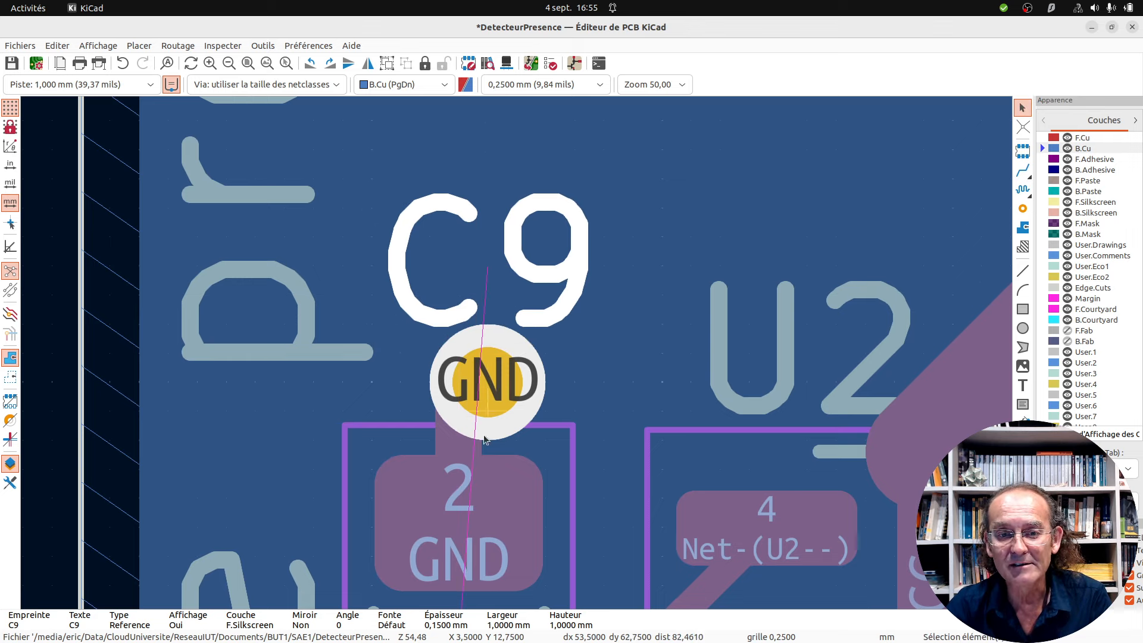
scroll(517, 357, "down", 2)
scroll(517, 357, "down", 2)
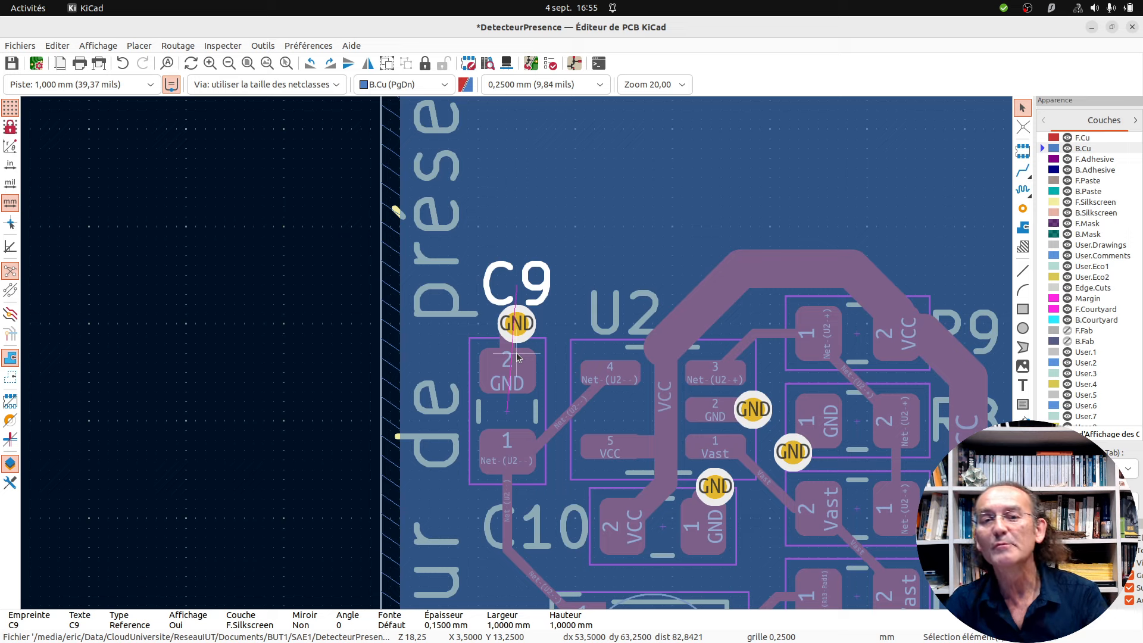
scroll(516, 357, "down", 1)
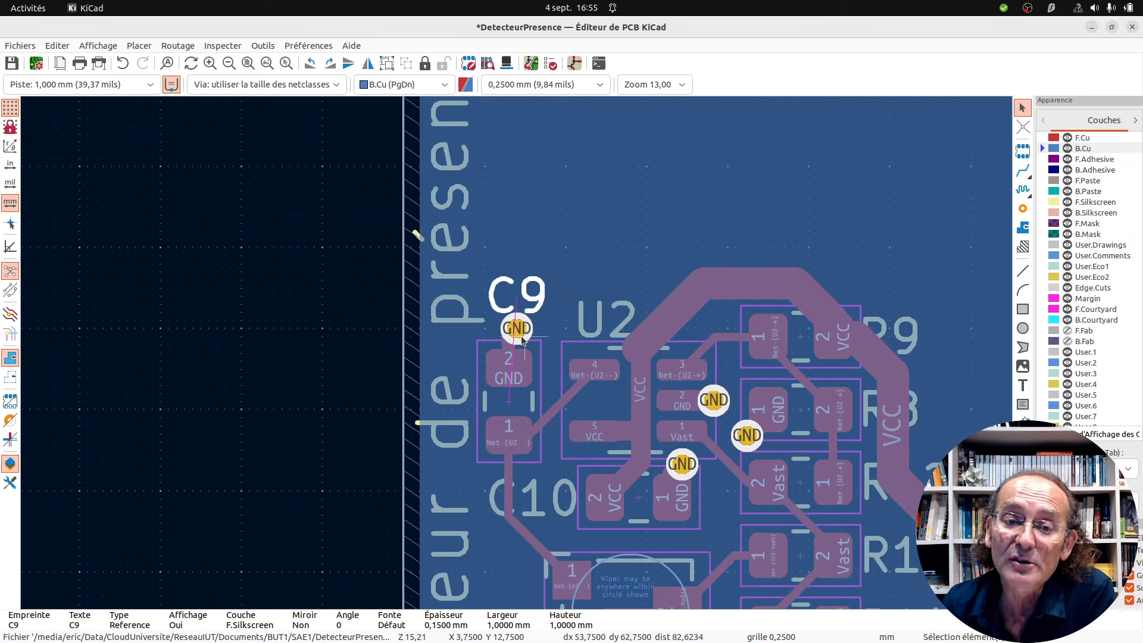
scroll(516, 353, "down", 2)
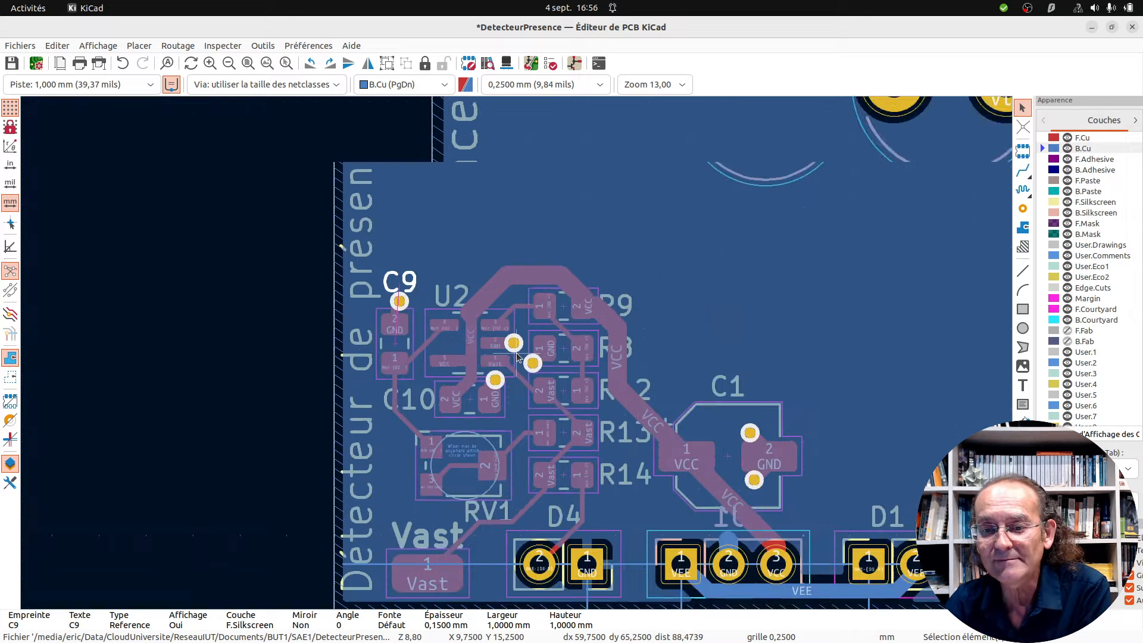
scroll(517, 356, "up", 1)
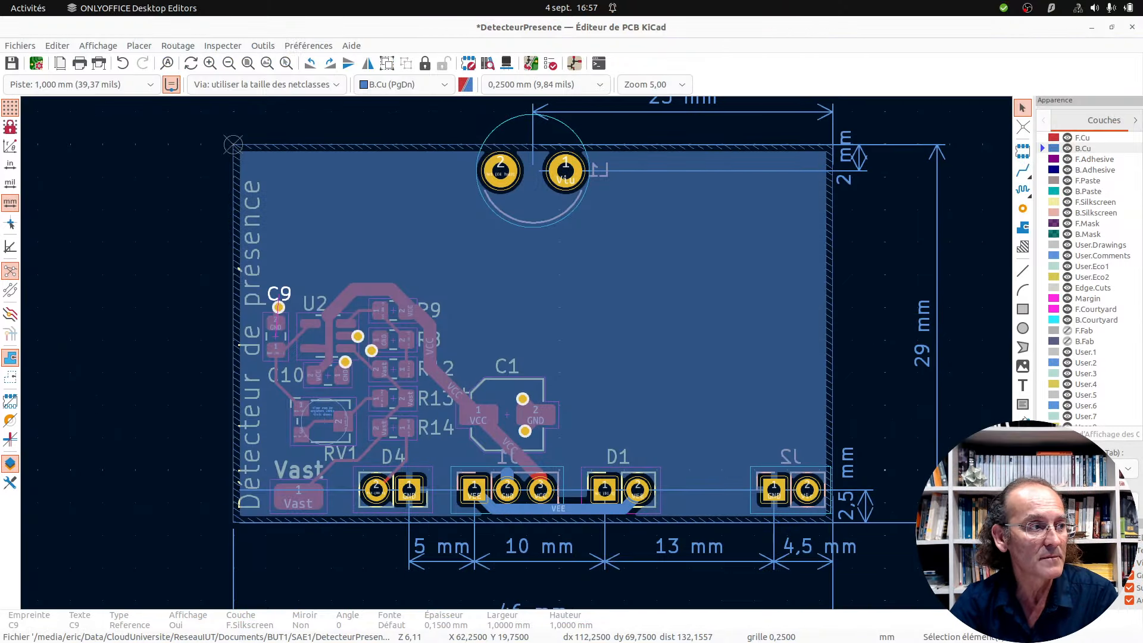
Update the PCB from the schematic, replacing footprints with those it specifies, and place the added footprints above the board's upper-left corner.
left_click(532, 63)
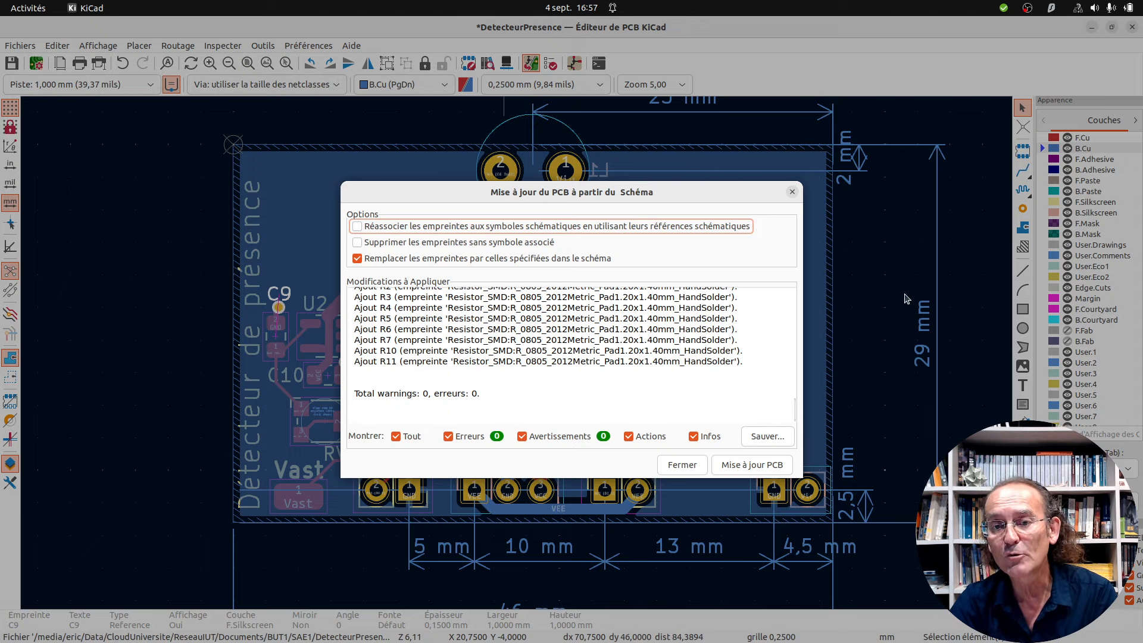
left_click(739, 464)
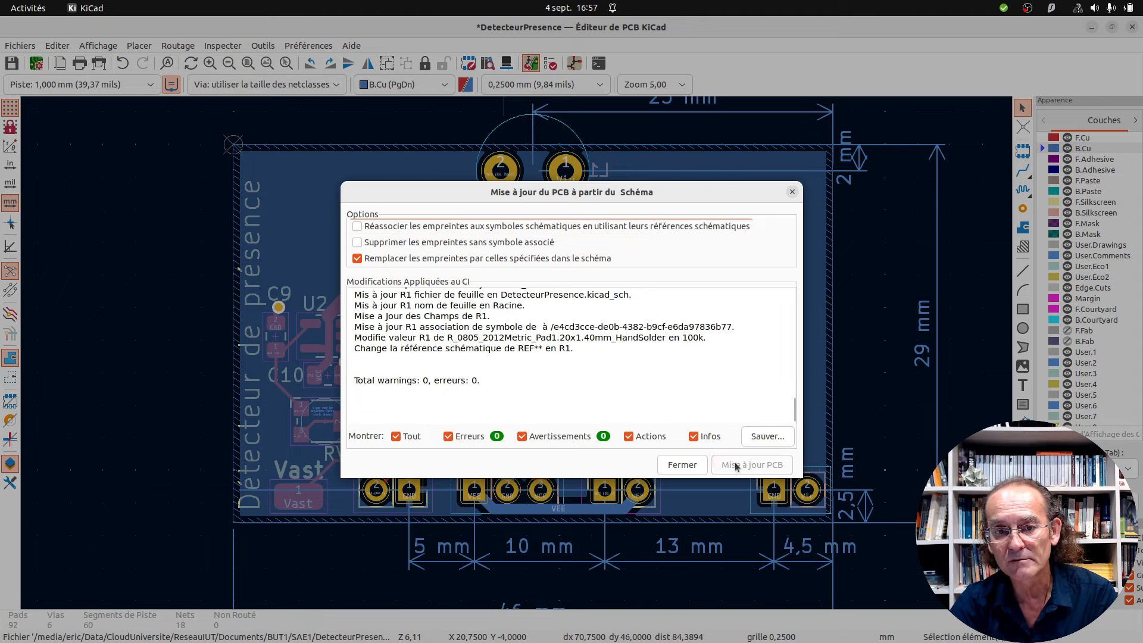
scroll(397, 372, "down", 5)
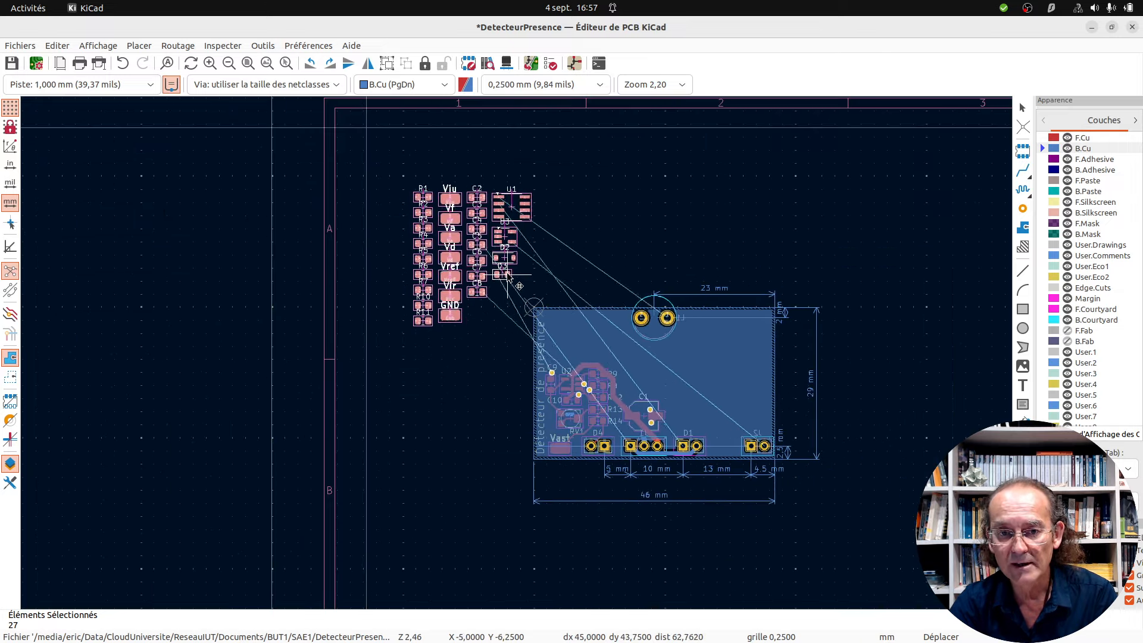
left_click(522, 253)
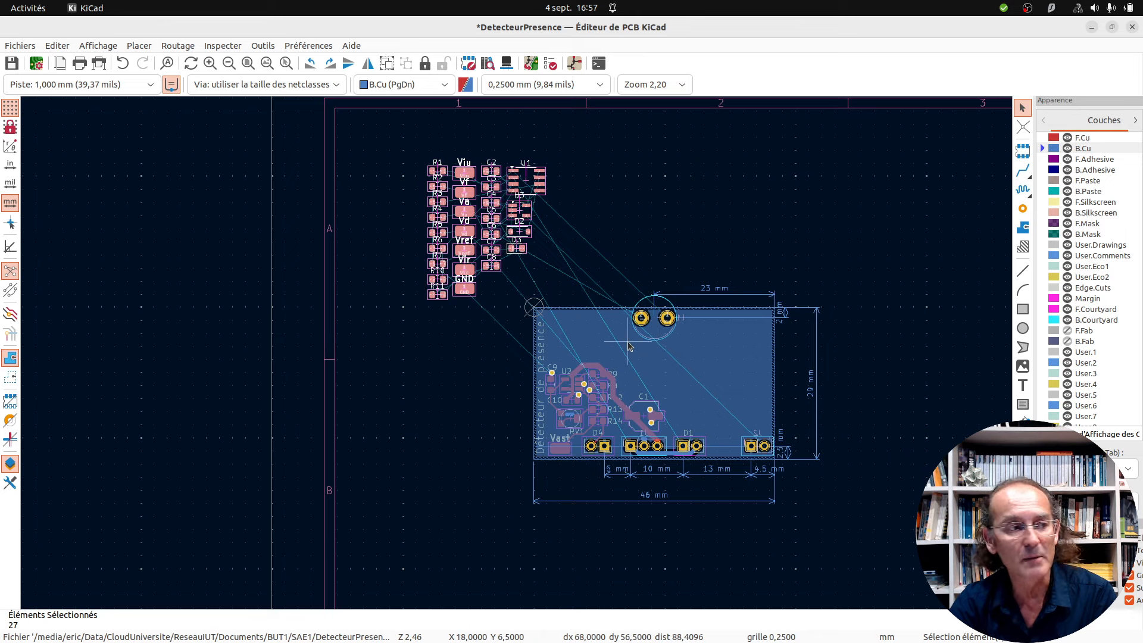
Select the Convertisseur Courant/Tension block in the schematic editor and return to the PCB editor with its footprints selected.
key("alt+Tab")
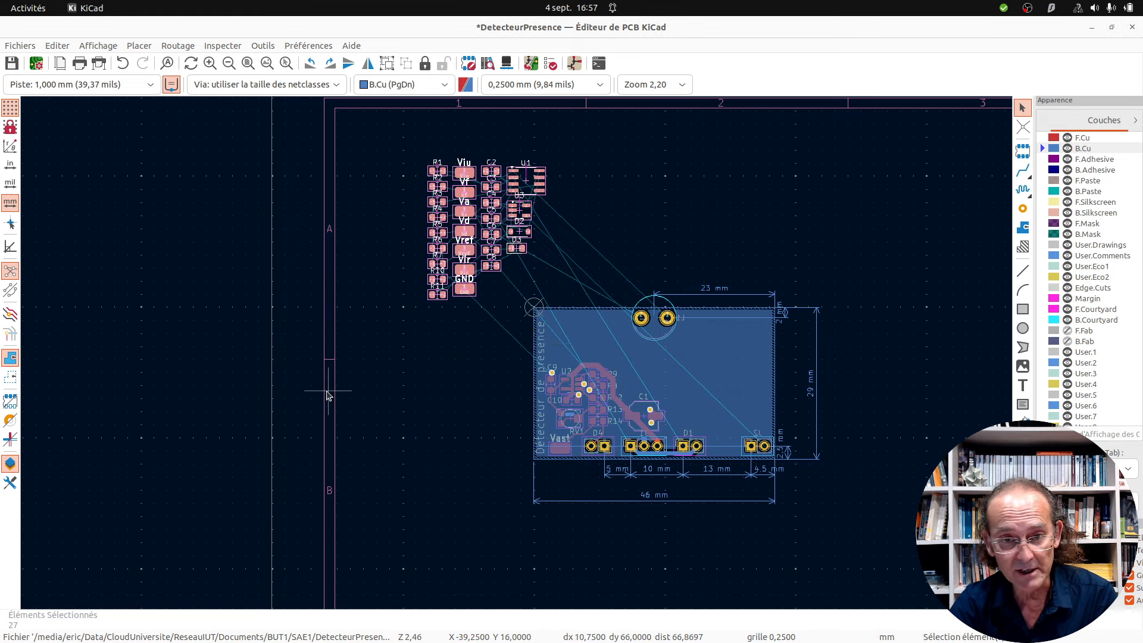
key("alt+Tab")
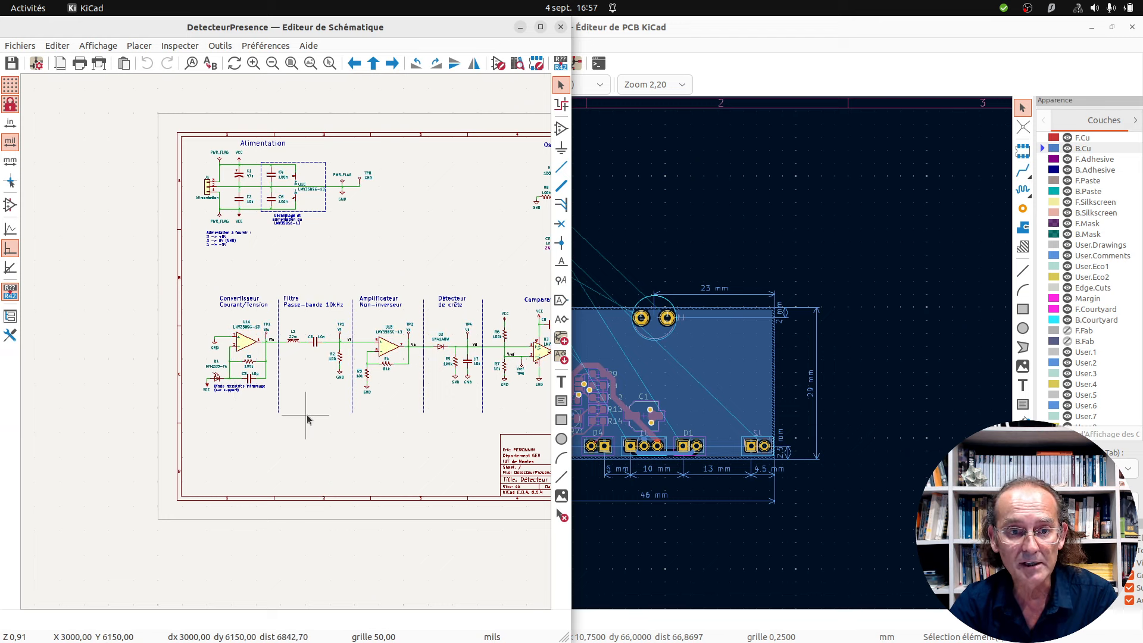
scroll(308, 417, "down", 1)
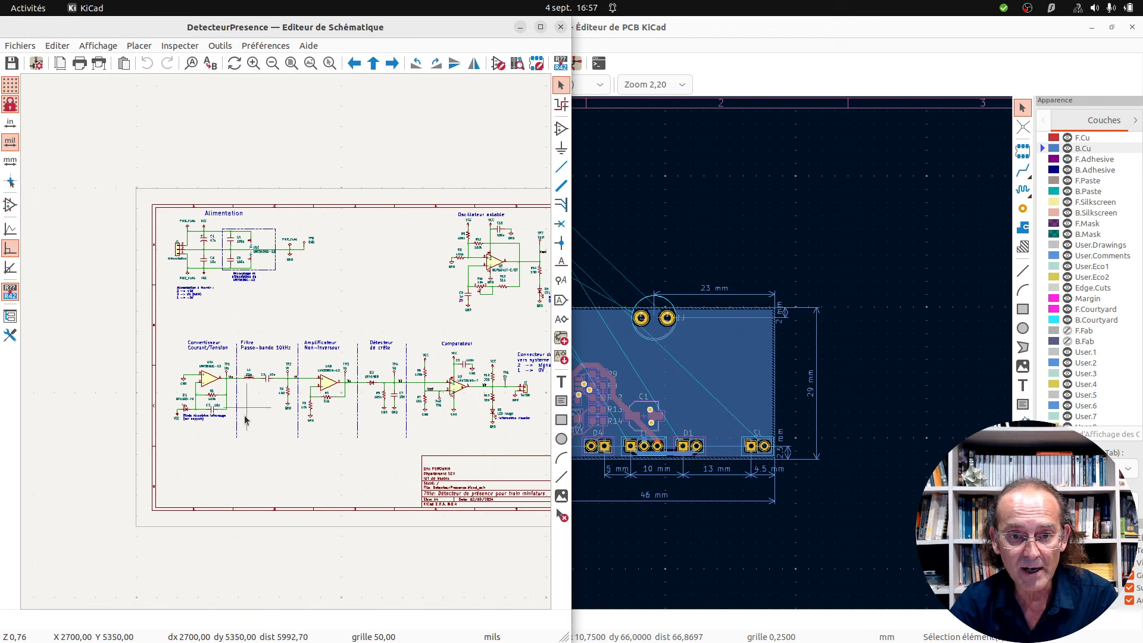
left_click_drag(169, 337, 232, 450)
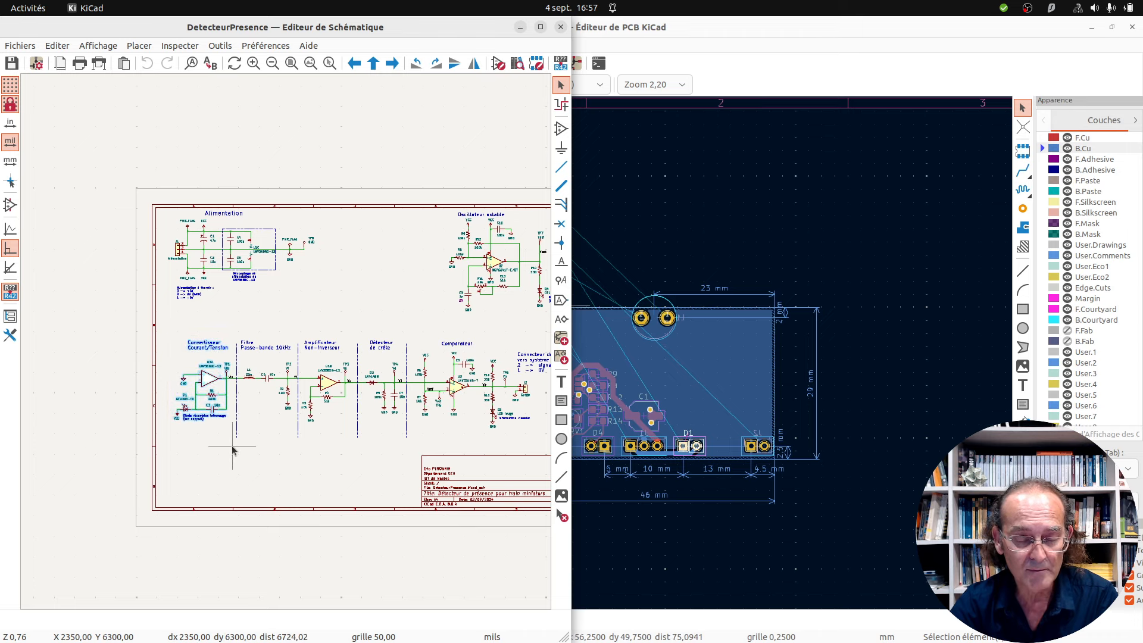
key("alt+Tab")
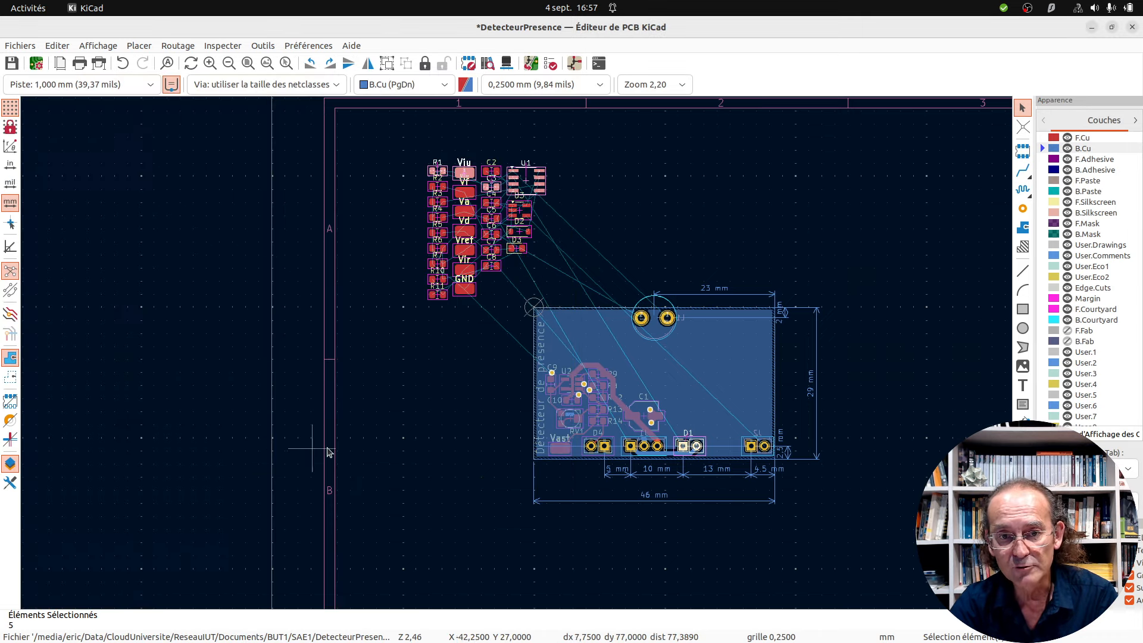
Try to move the converter block's footprints, including D1, about 29 mm to the right, and undo the move.
key("m")
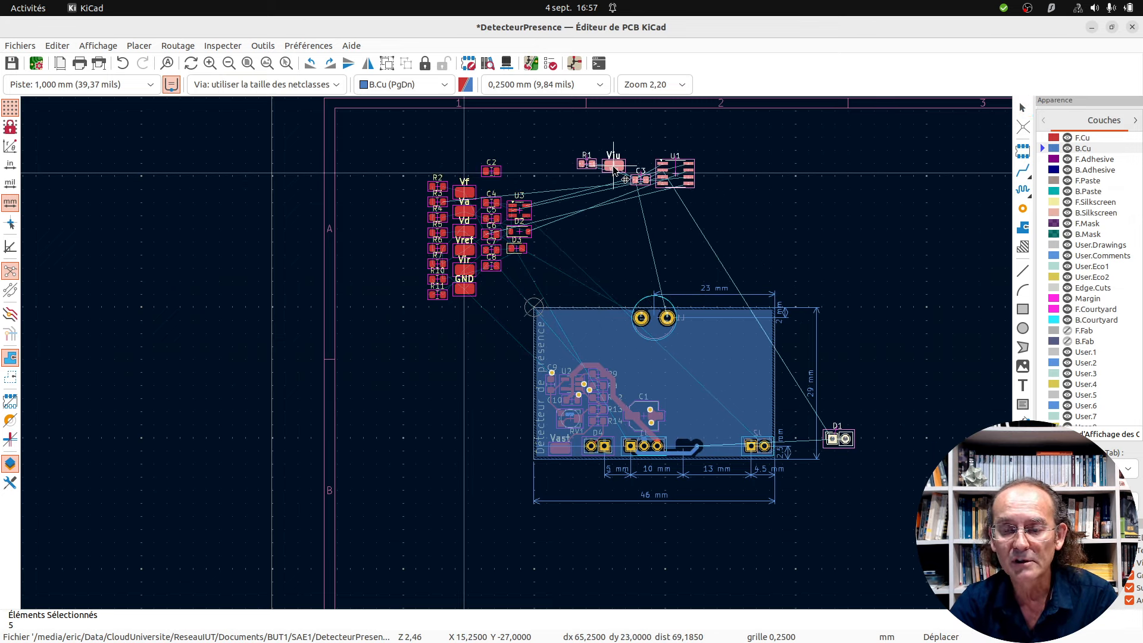
left_click(616, 173)
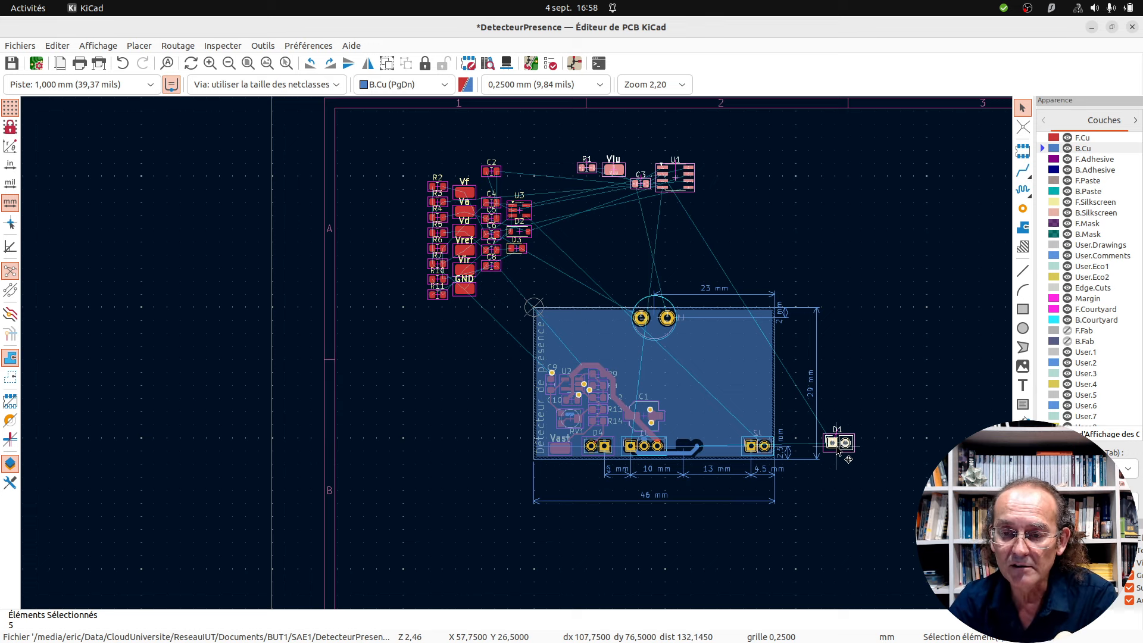
scroll(749, 451, "up", 3)
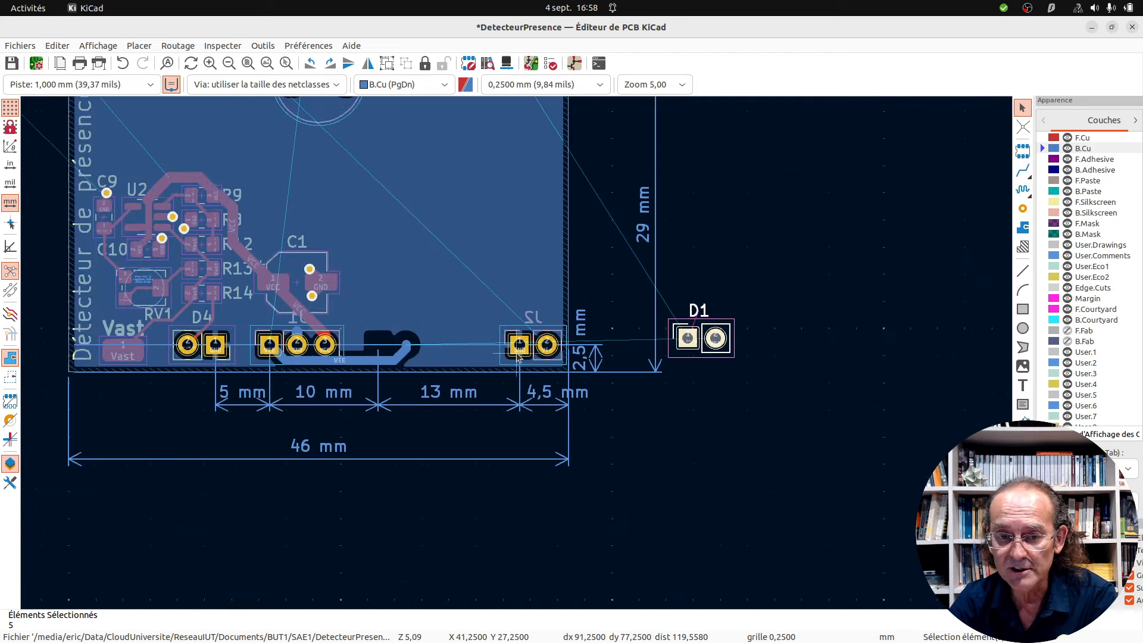
key("ctrl+z")
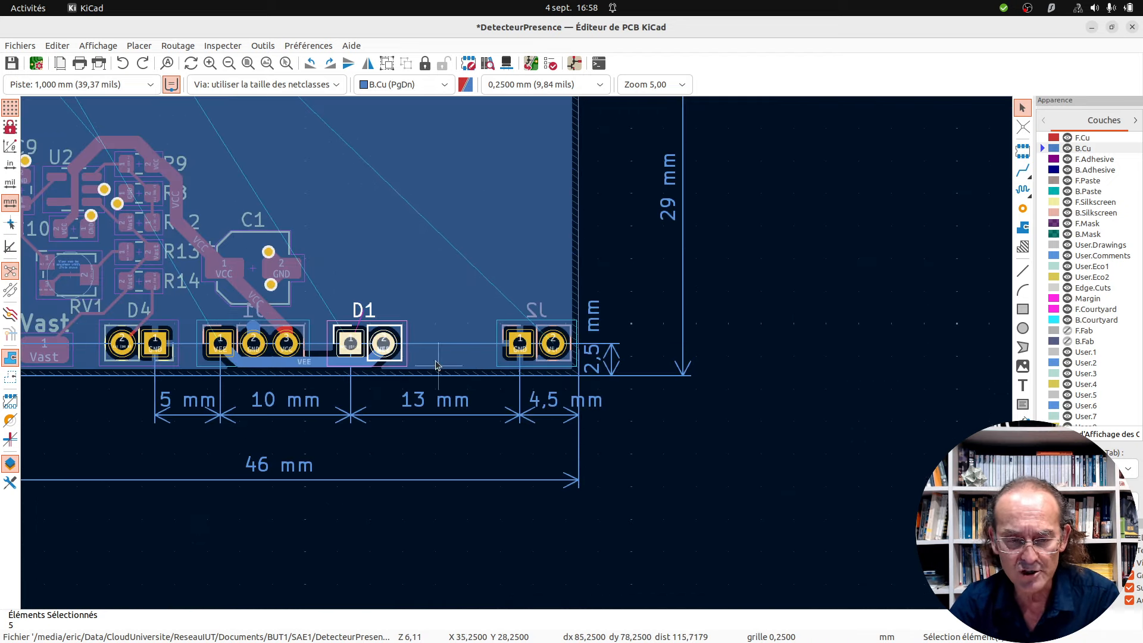
Select only footprint D1 near the board's lower edge and look for its locking options.
left_click(376, 354)
right_click(366, 343)
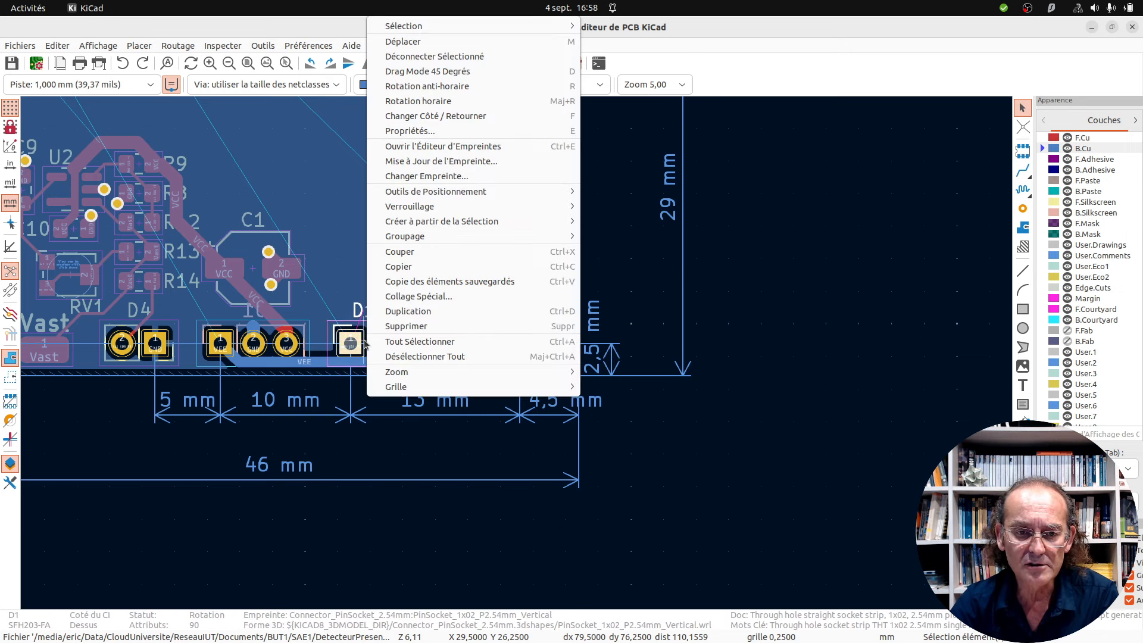
mouse_move(427, 208)
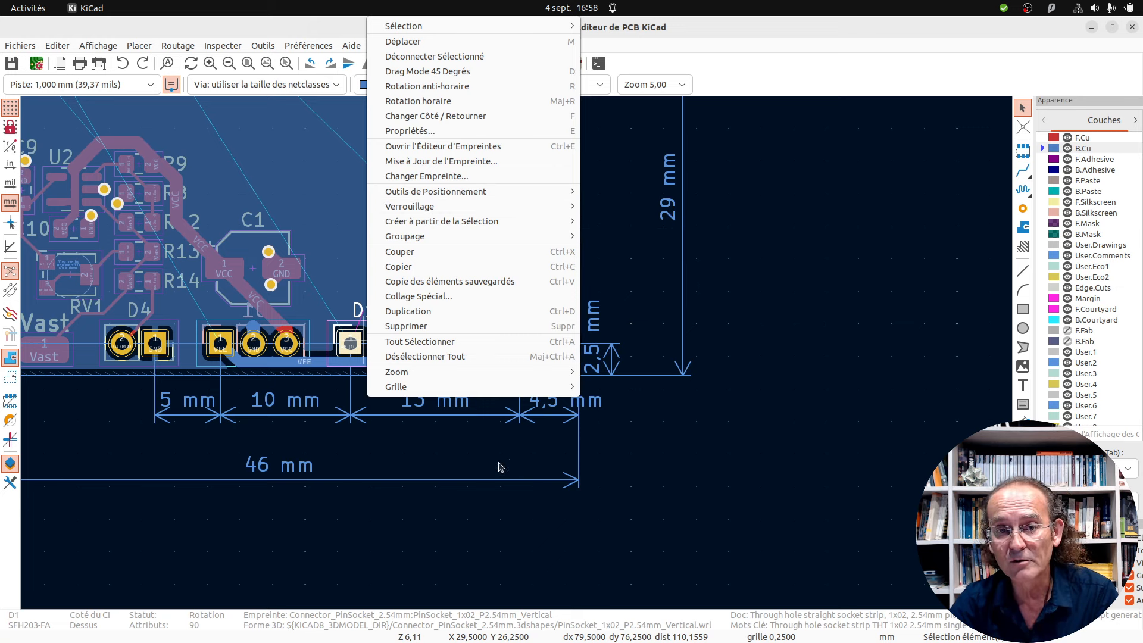
left_click(513, 547)
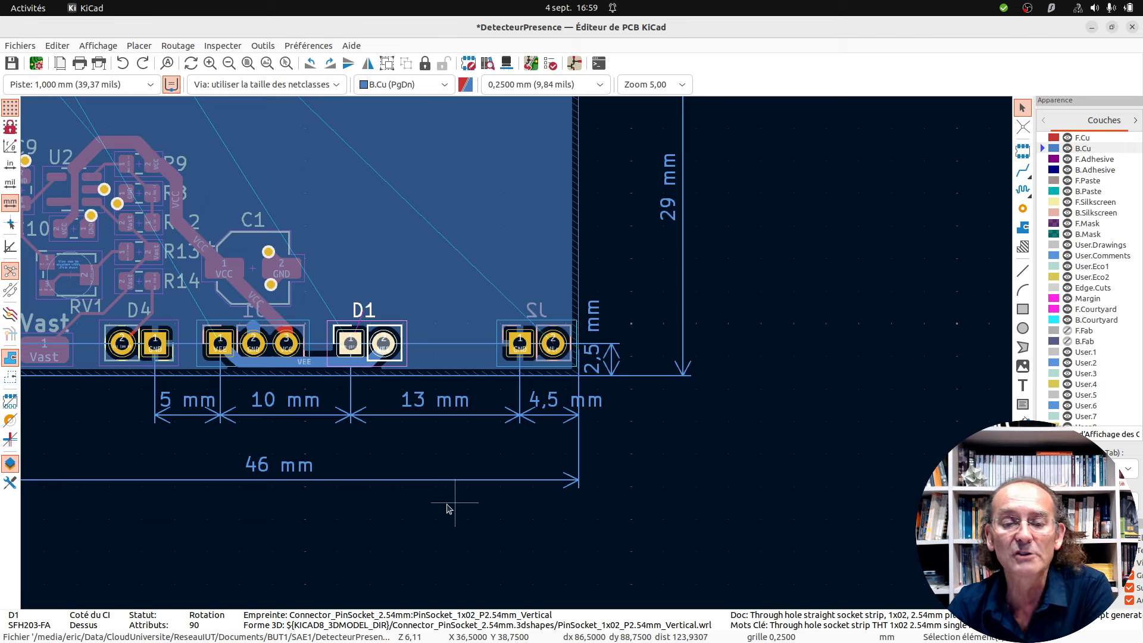
Select the Convertisseur Courant/Tension block in the schematic editor and return to the PCB editor with its footprints selected.
scroll(363, 438, "down", 2)
scroll(516, 357, "down", 2)
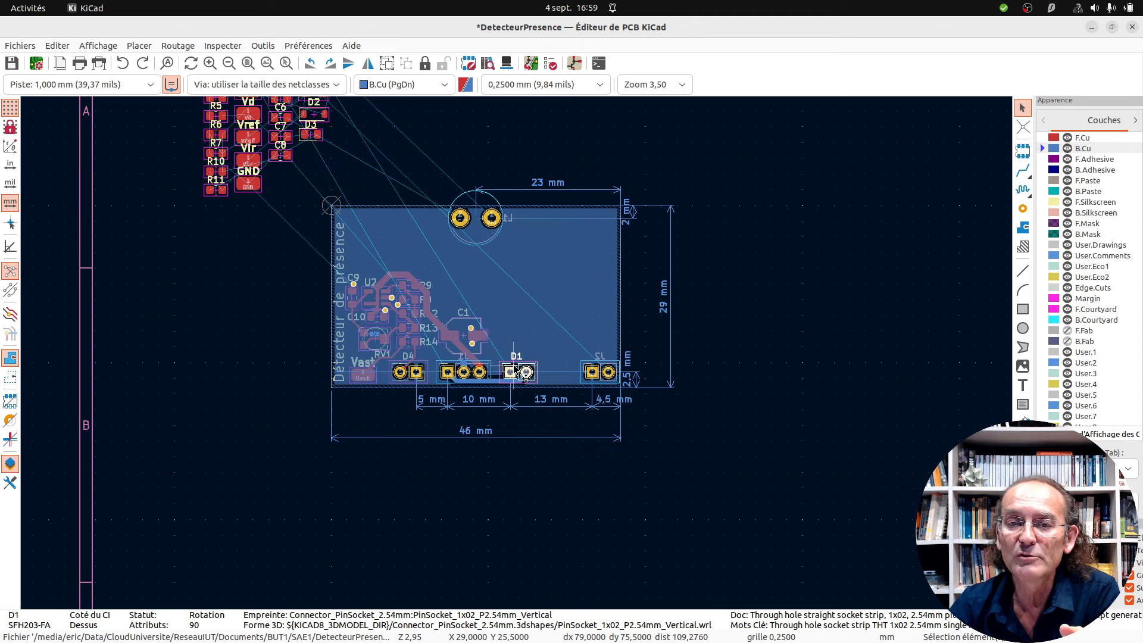
scroll(516, 373, "down", 2)
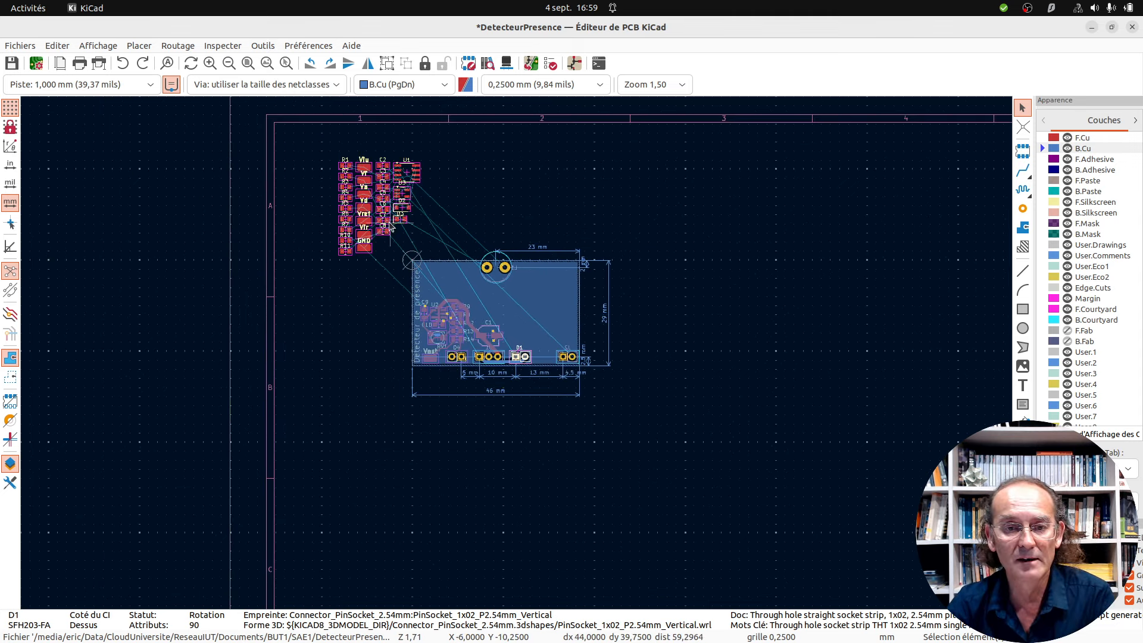
key("alt+Tab")
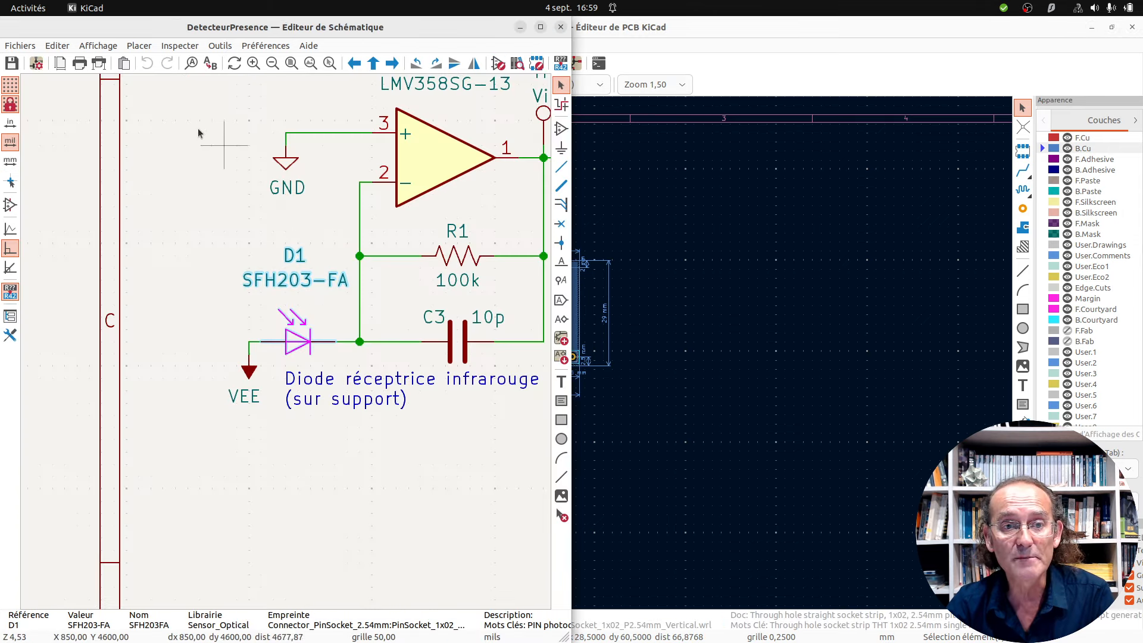
scroll(286, 345, "down", 2)
left_click_drag(272, 236, 445, 506)
key("alt+Tab")
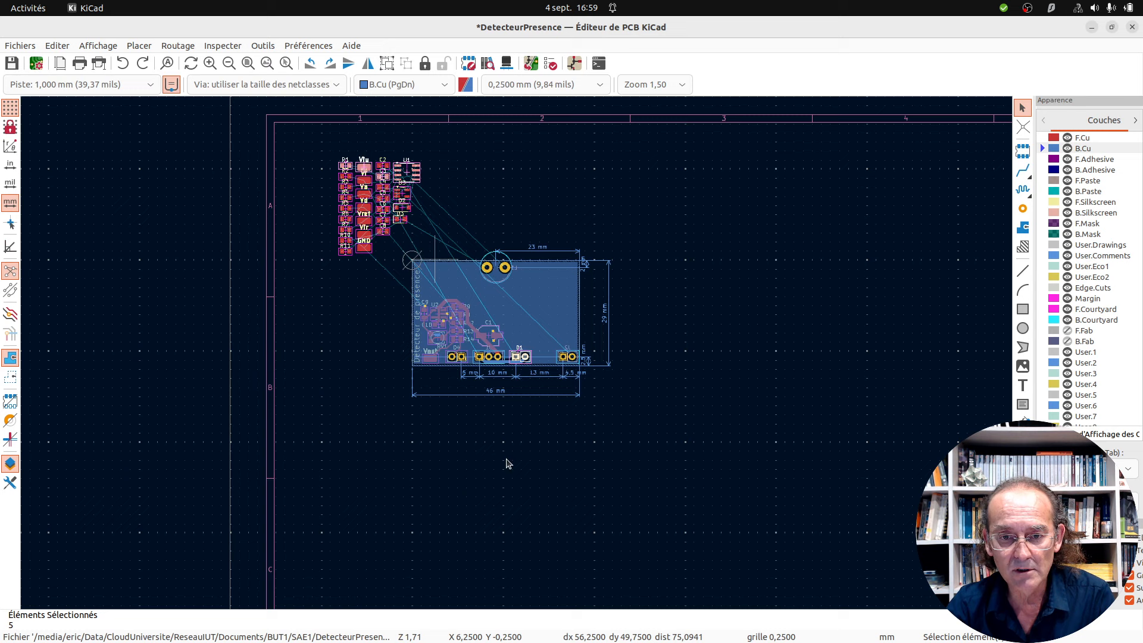
Try to take D1 out of the multi-footprint selection near the board's lower edge, and clear the selection.
left_click(527, 365, "shift")
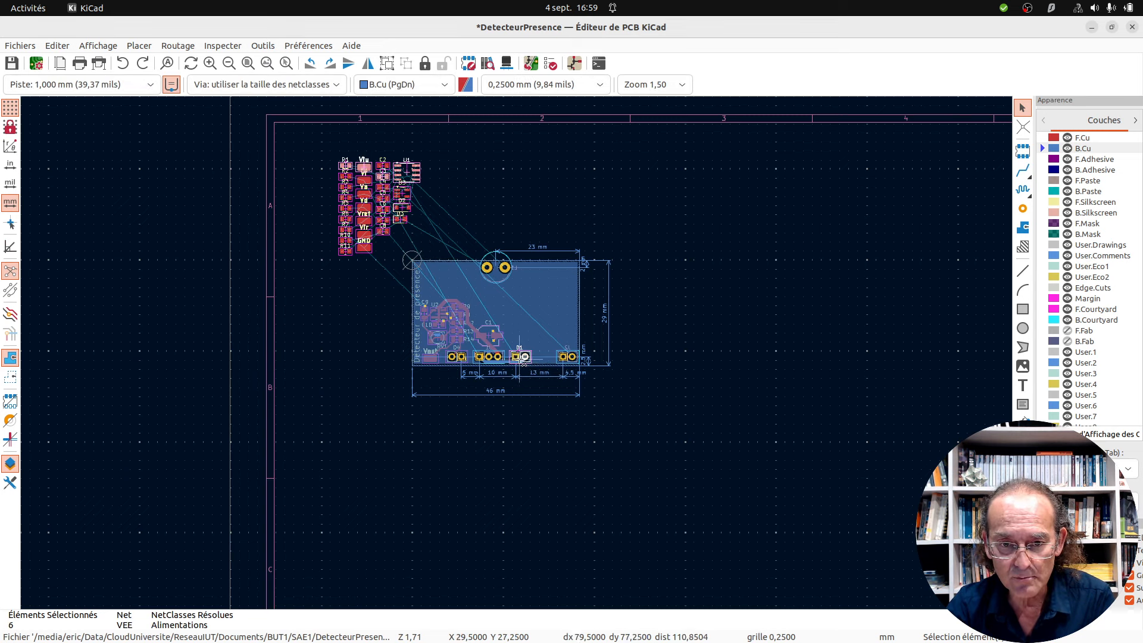
left_click(524, 359, "shift")
left_click(522, 357, "ctrl")
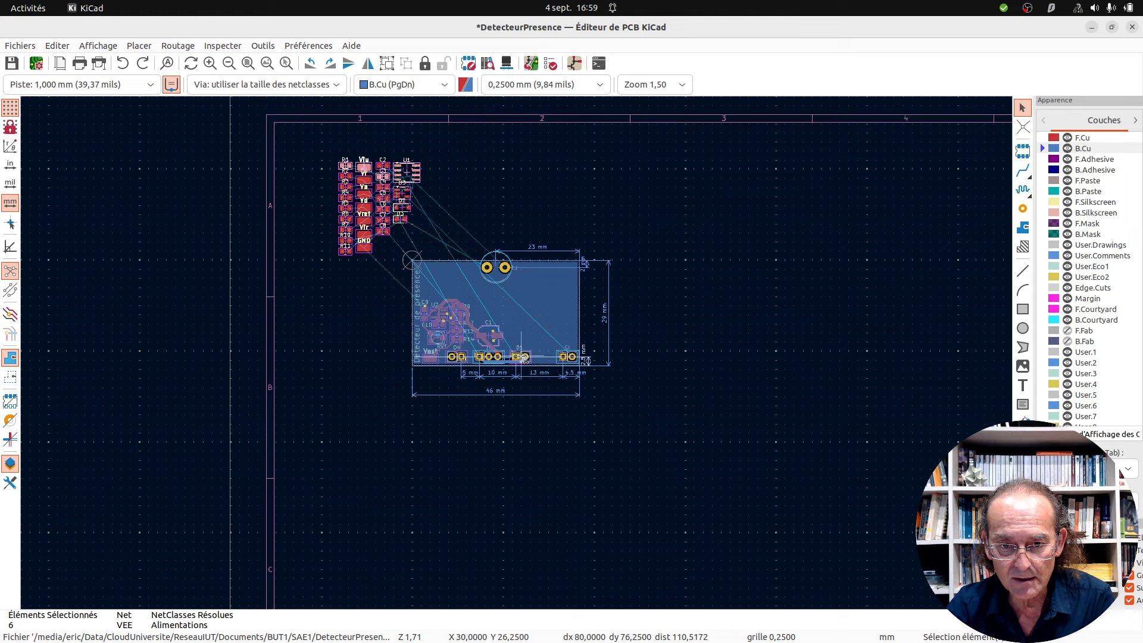
scroll(513, 363, "up", 8, "ctrl")
scroll(818, 350, "down", 9, "ctrl")
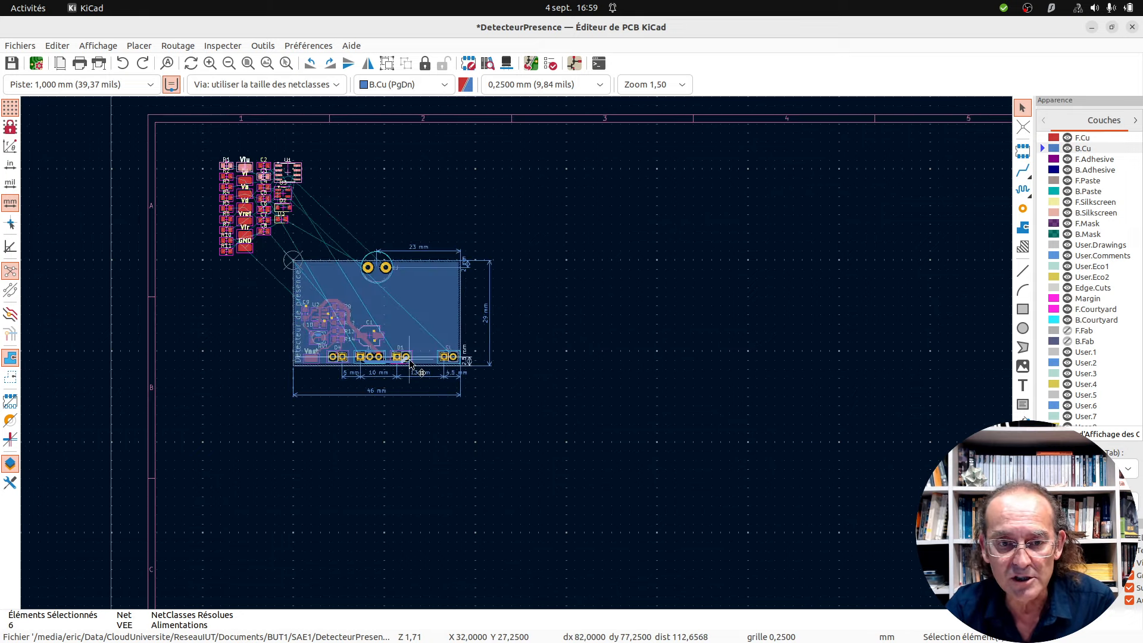
scroll(405, 357, "up", 7)
scroll(512, 354, "up", 1)
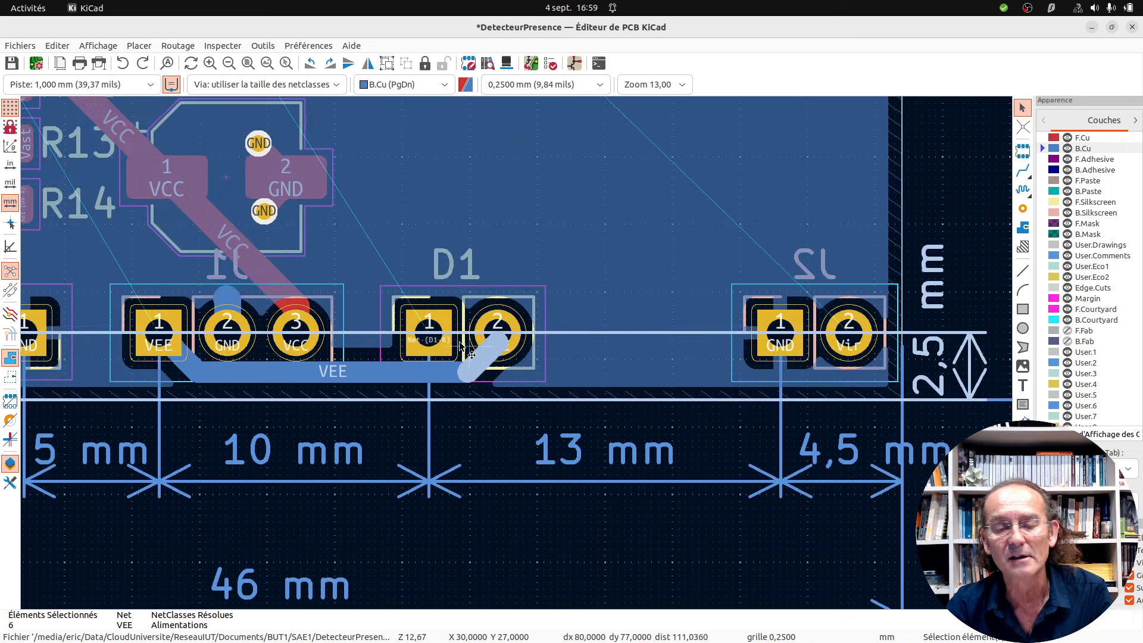
key("Escape")
Reselect the Convertisseur Courant/Tension block in the schematic editor, return to the PCB editor and remove D1 from the selection.
key("alt+Tab")
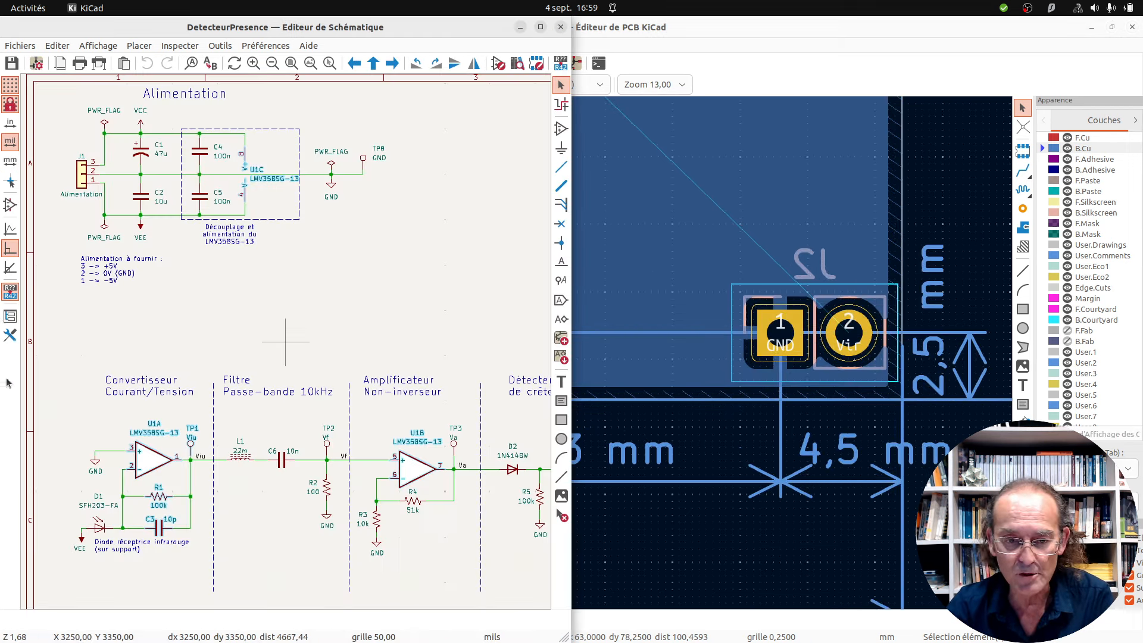
left_click_drag(51, 354, 213, 576)
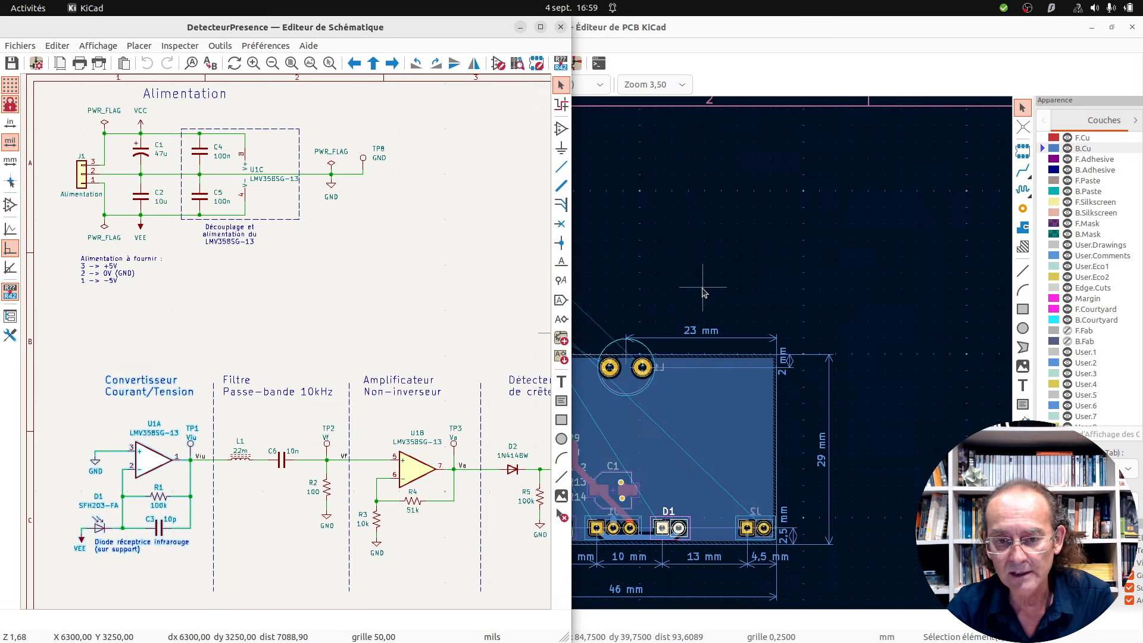
key("alt+Tab")
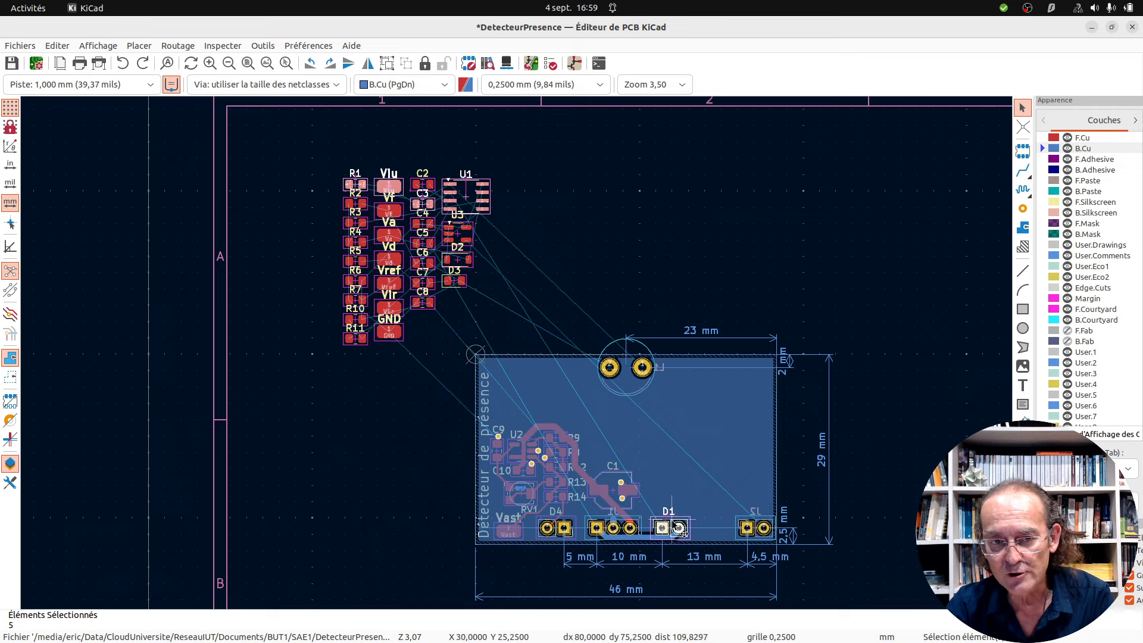
scroll(681, 534, "up", 5)
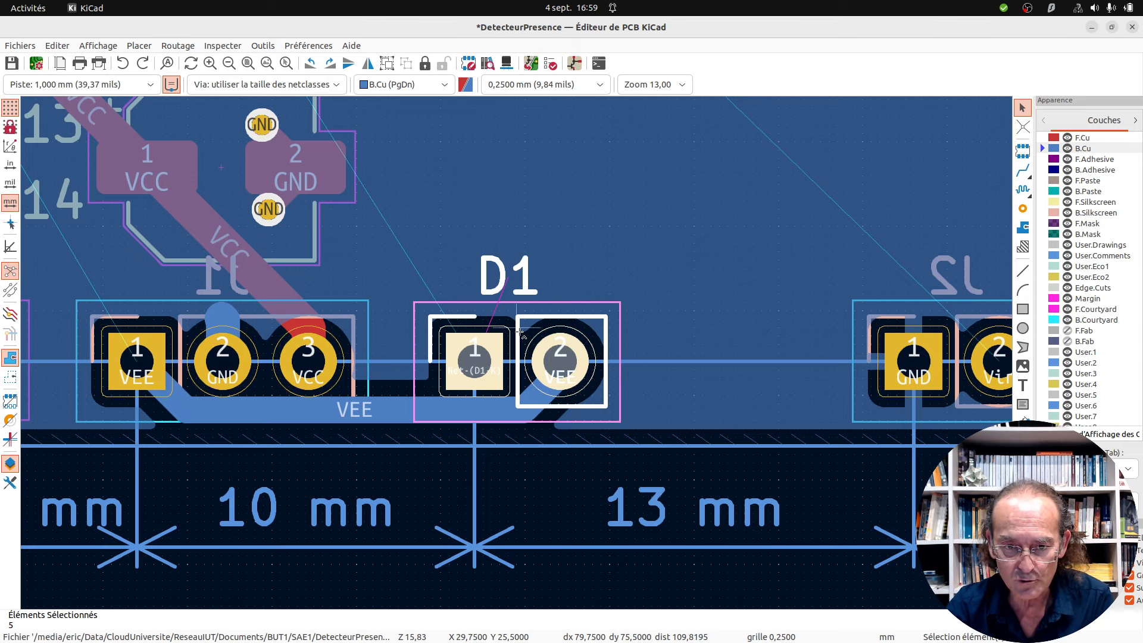
left_click(519, 332, "ctrl")
scroll(519, 332, "down", 8)
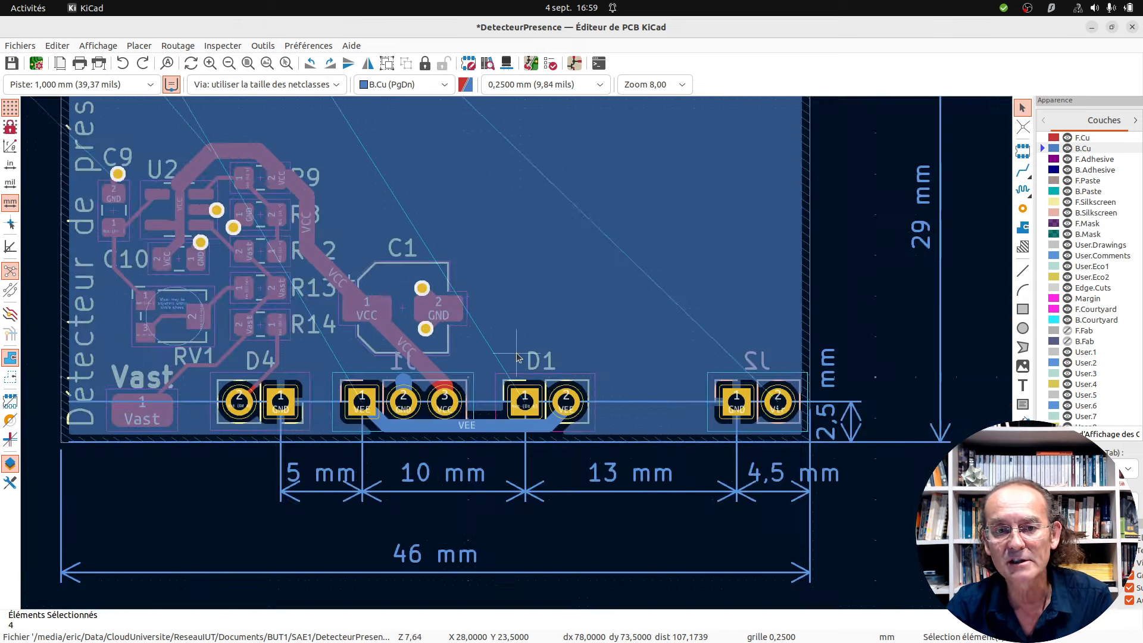
Move the selected footprints R1, C3, U1 and test point Viu together to the free area above the board's upper edge.
scroll(386, 184, "up", 3)
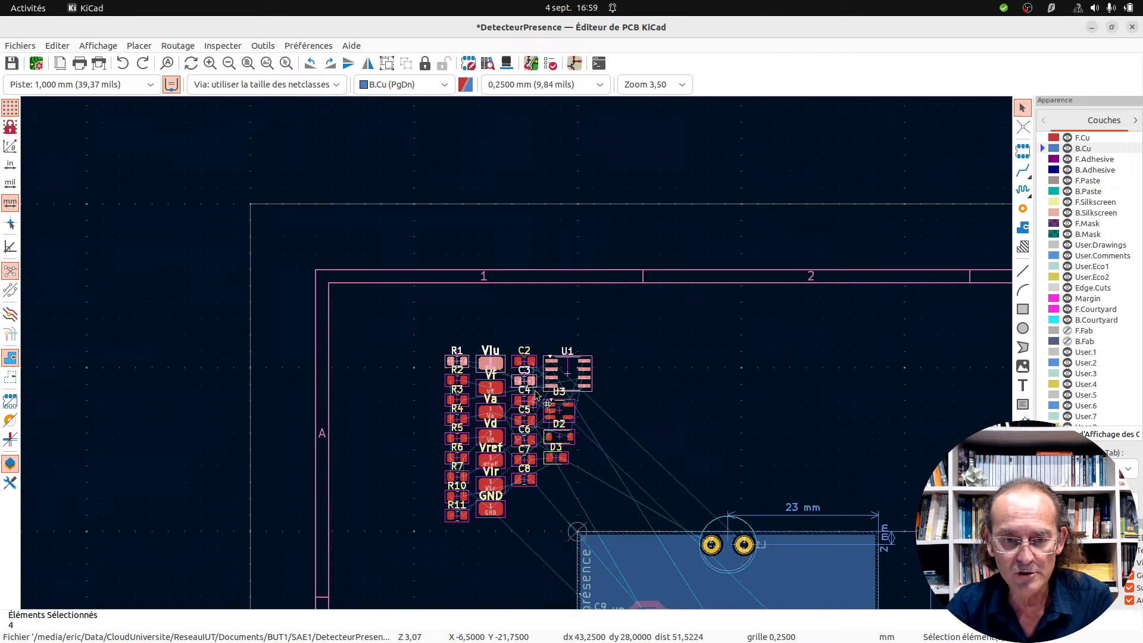
left_click_drag(536, 394, 789, 442)
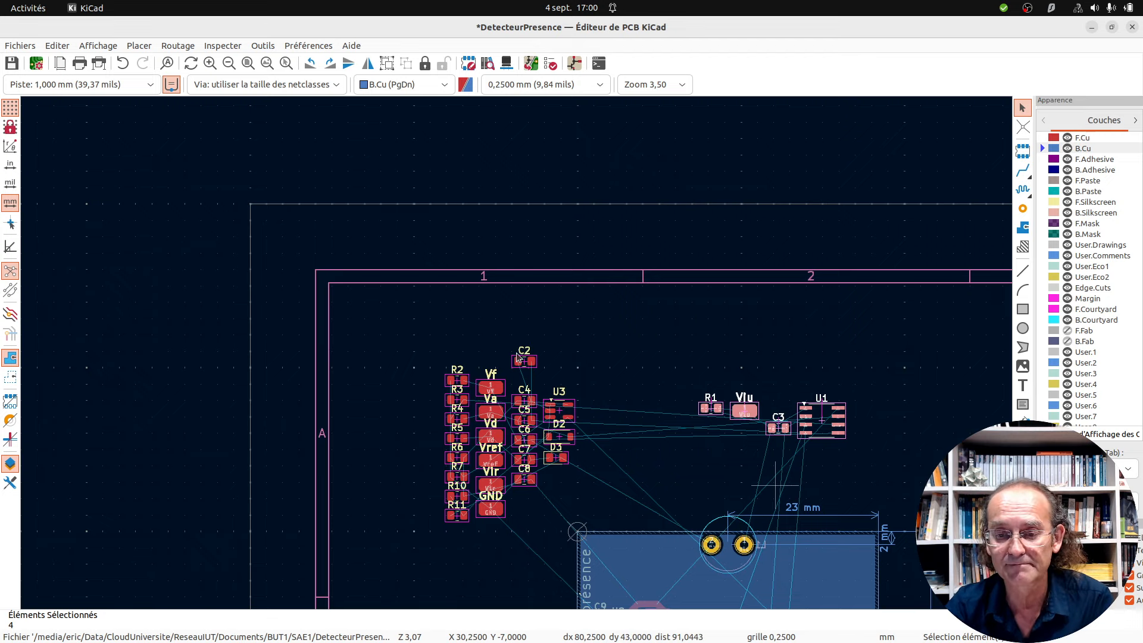
scroll(774, 485, "down", 2)
scroll(515, 359, "up", 1)
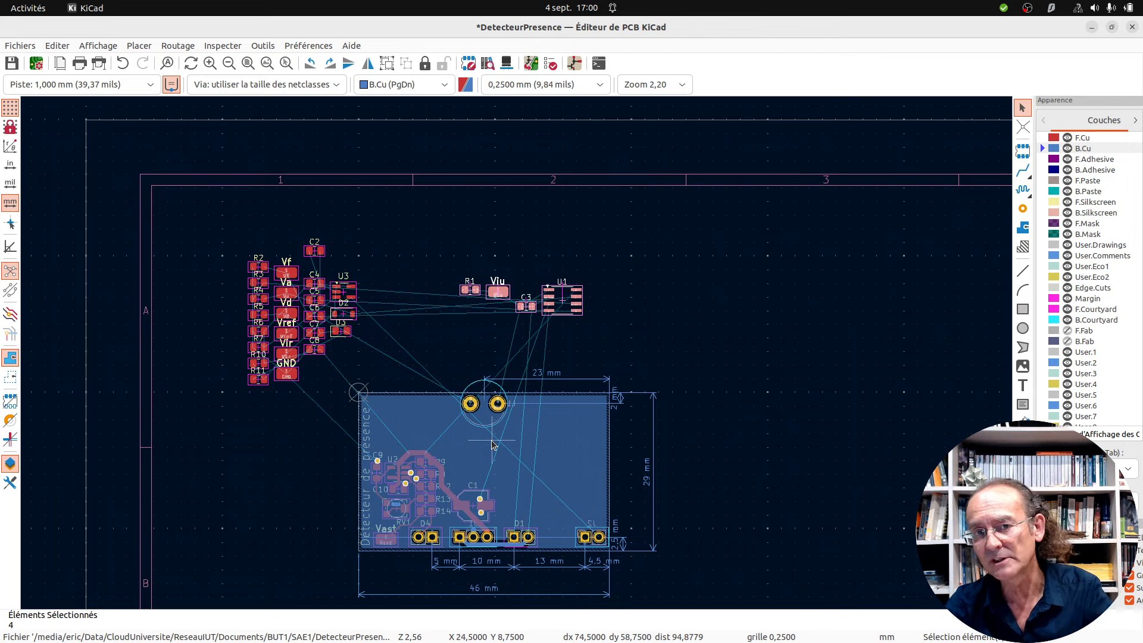
Try rotating inductor L1 by 180° at the board's upper edge, and rotate it back to its original orientation.
scroll(517, 357, "up", 3)
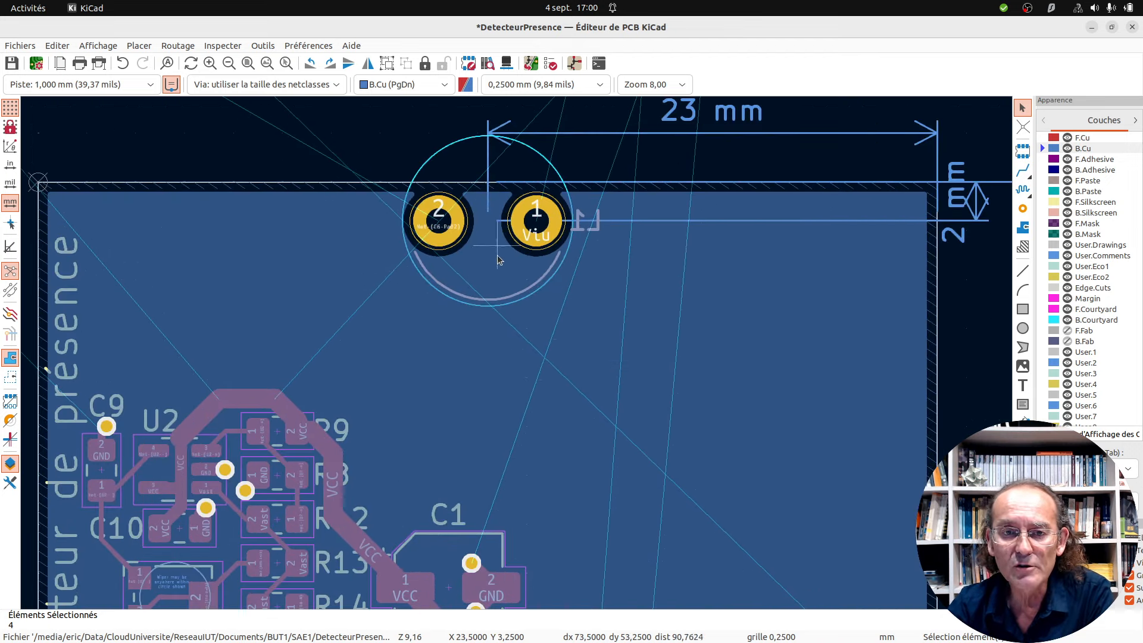
left_click(523, 296)
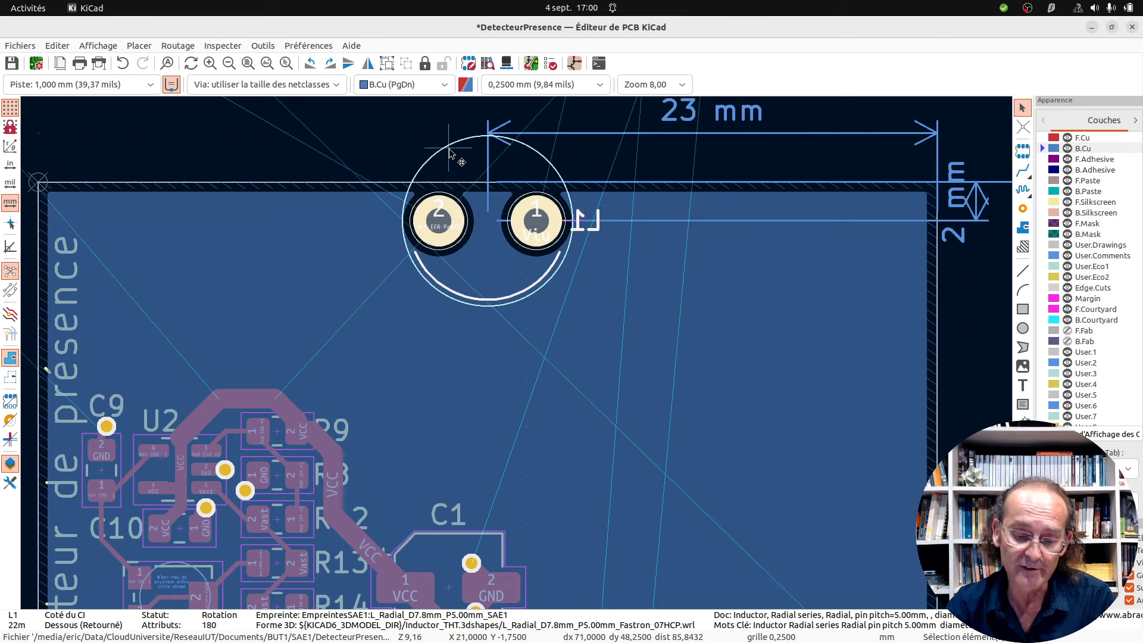
key("r")
key("r")
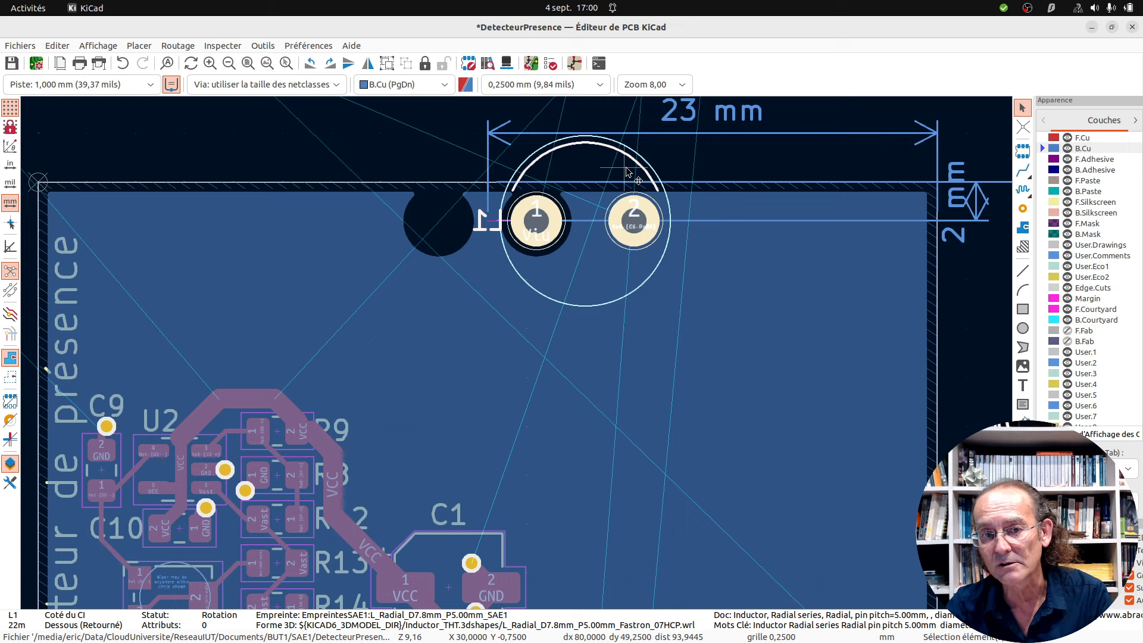
key("r")
key("r")
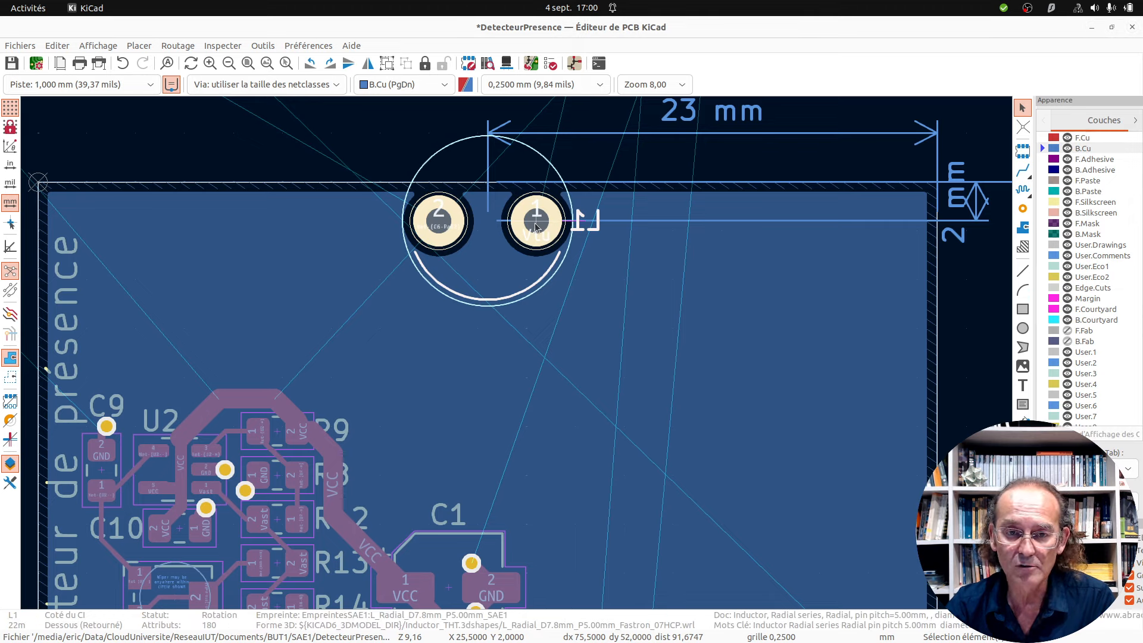
Swap the two ends of inductor L1 in the schematic editor, save the schematic and return to the PCB editor.
key("alt+Tab")
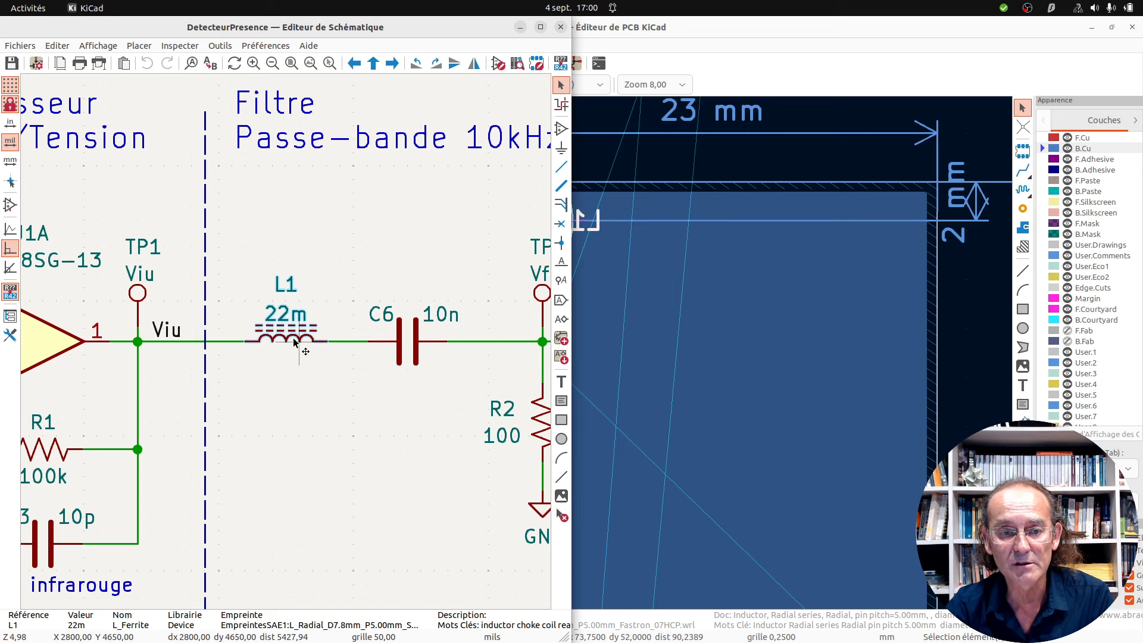
left_click(285, 390)
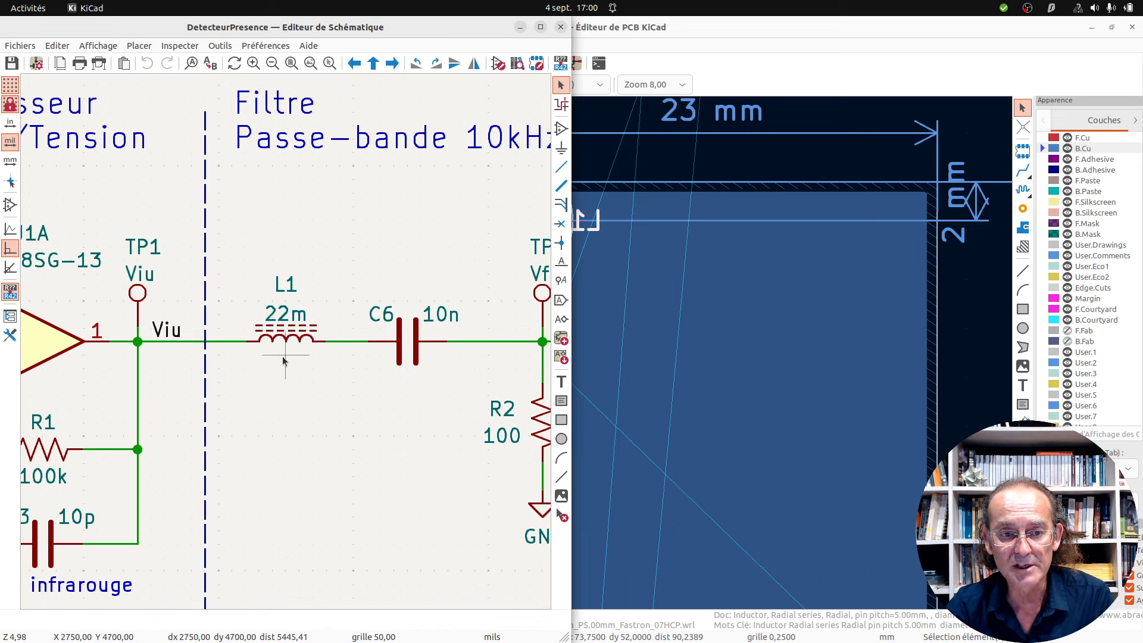
left_click(286, 341)
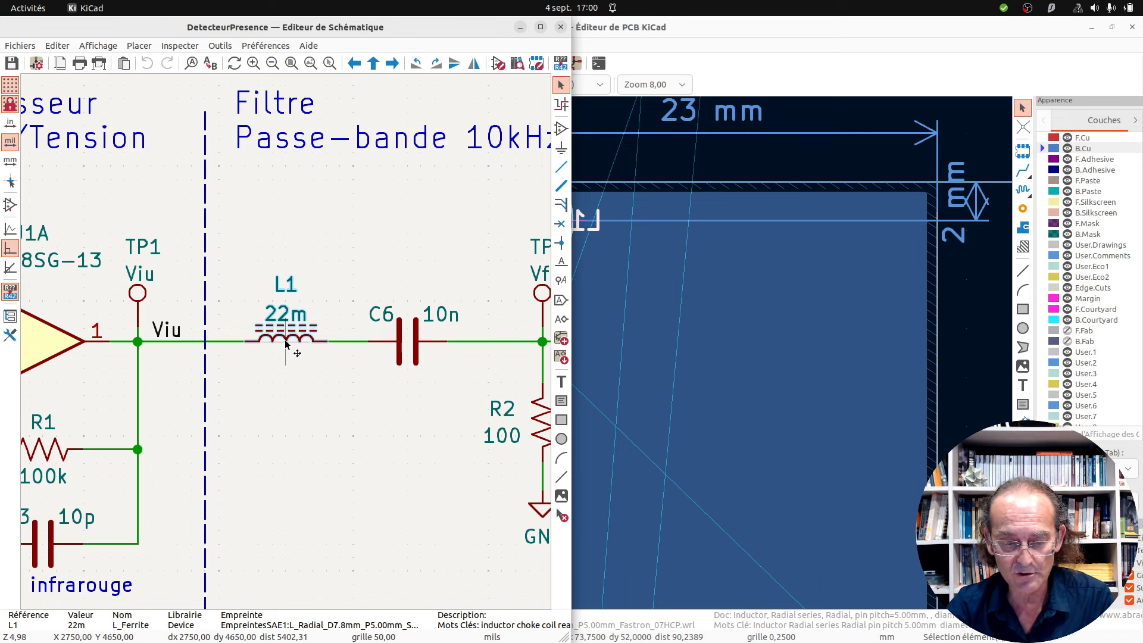
left_click(286, 342)
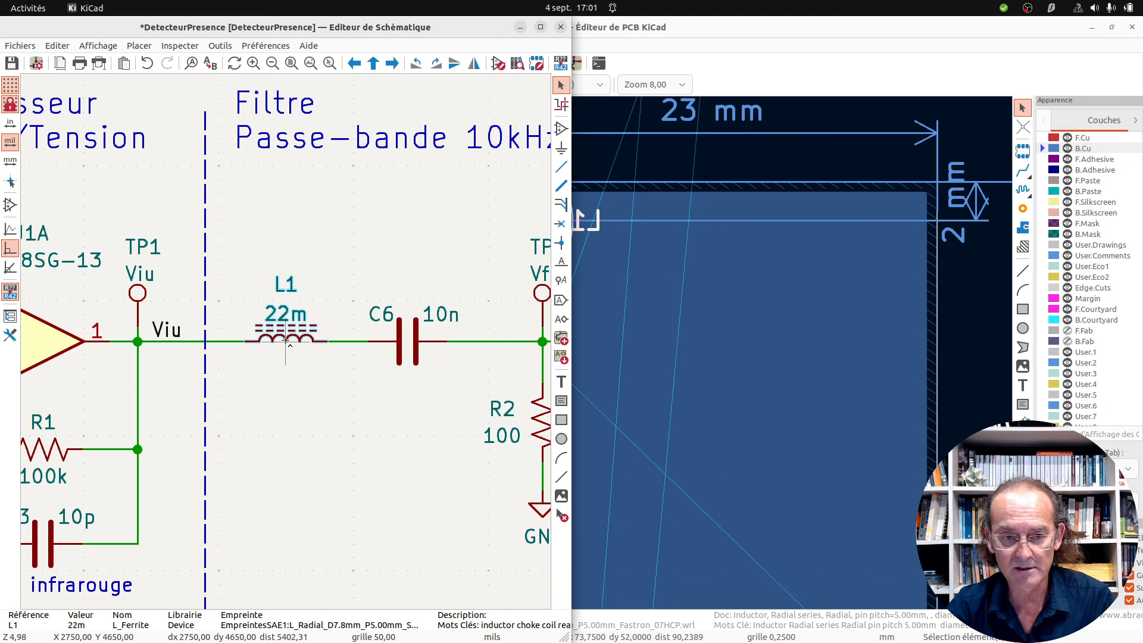
key("ctrl+s")
key("alt+Tab")
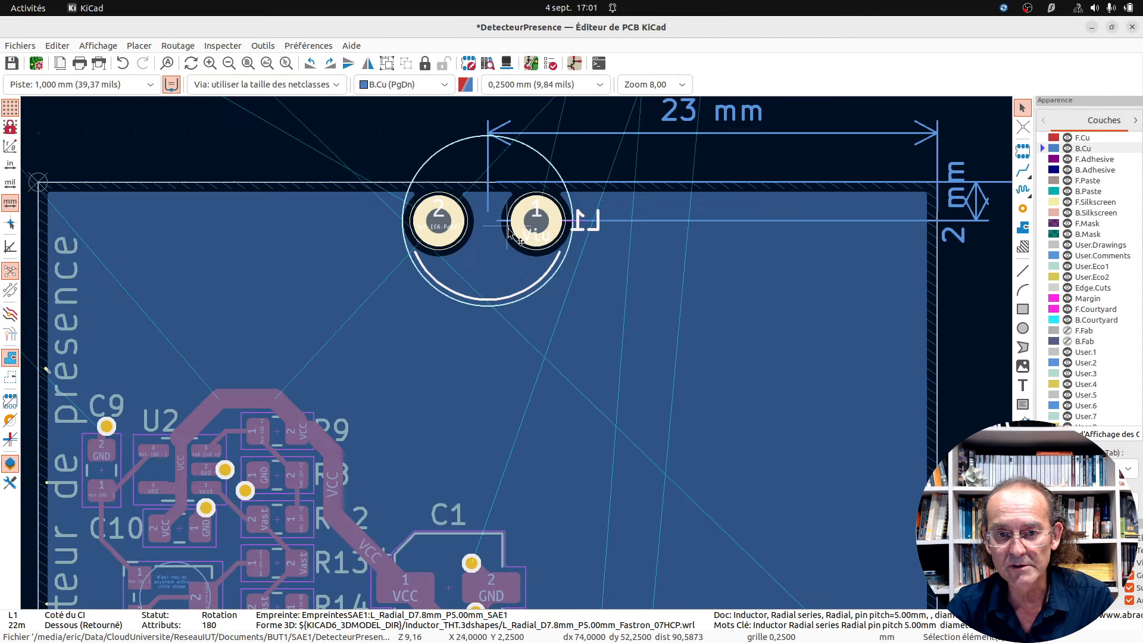
Update the PCB from the schematic to apply L1's swapped pin connections.
left_click(530, 63)
left_click(760, 472)
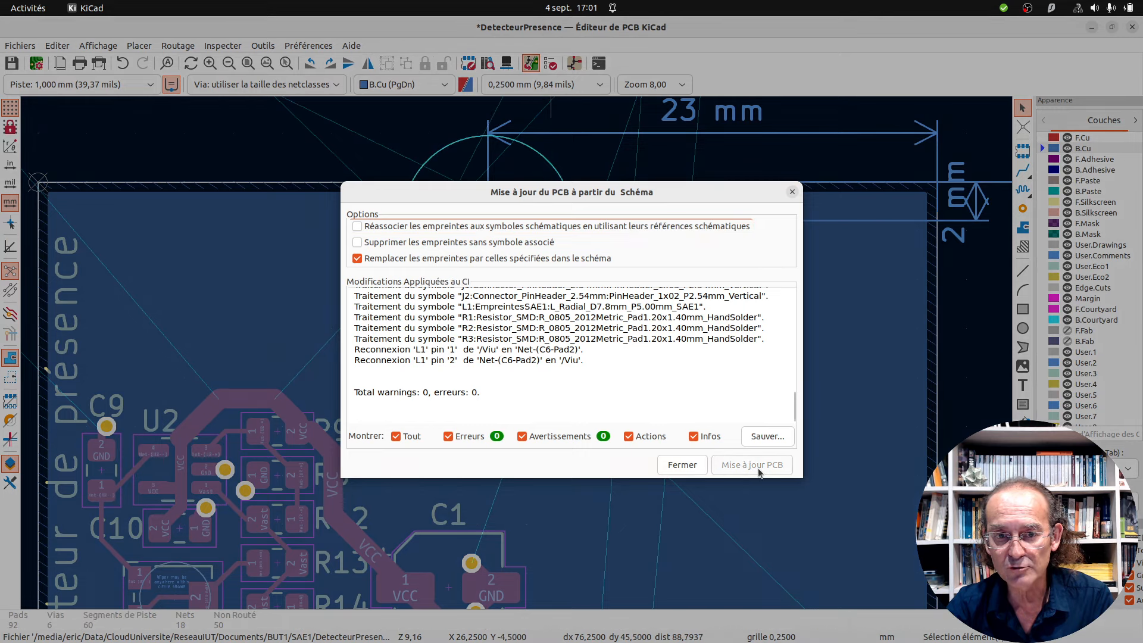
left_click(682, 465)
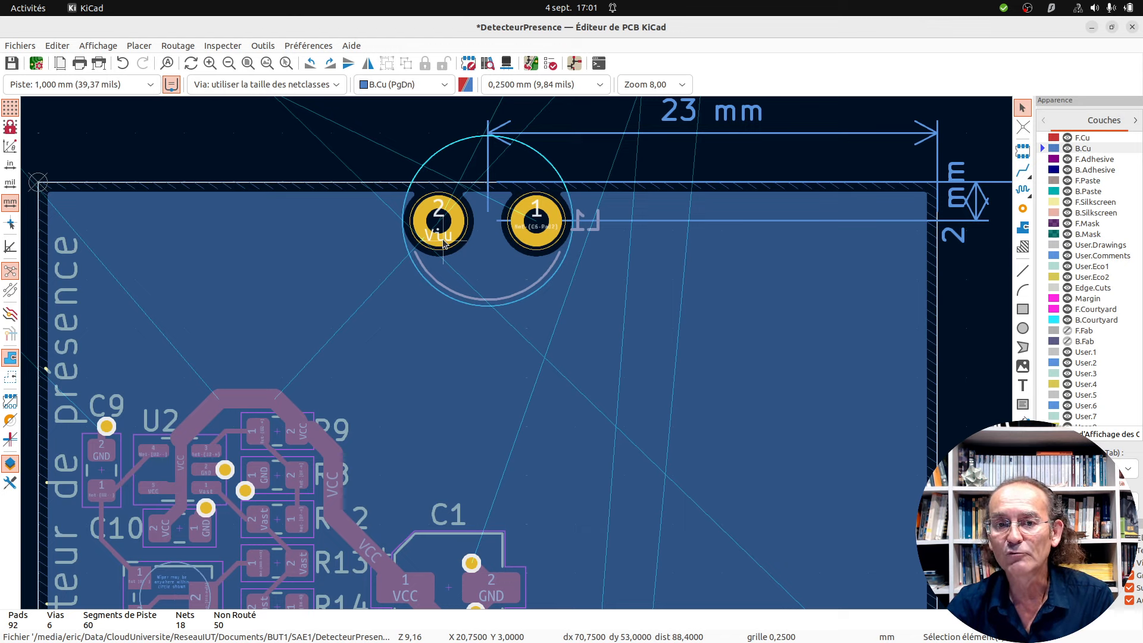
Restore L1's original orientation in the schematic editor and update the PCB from the schematic again.
left_click(537, 231)
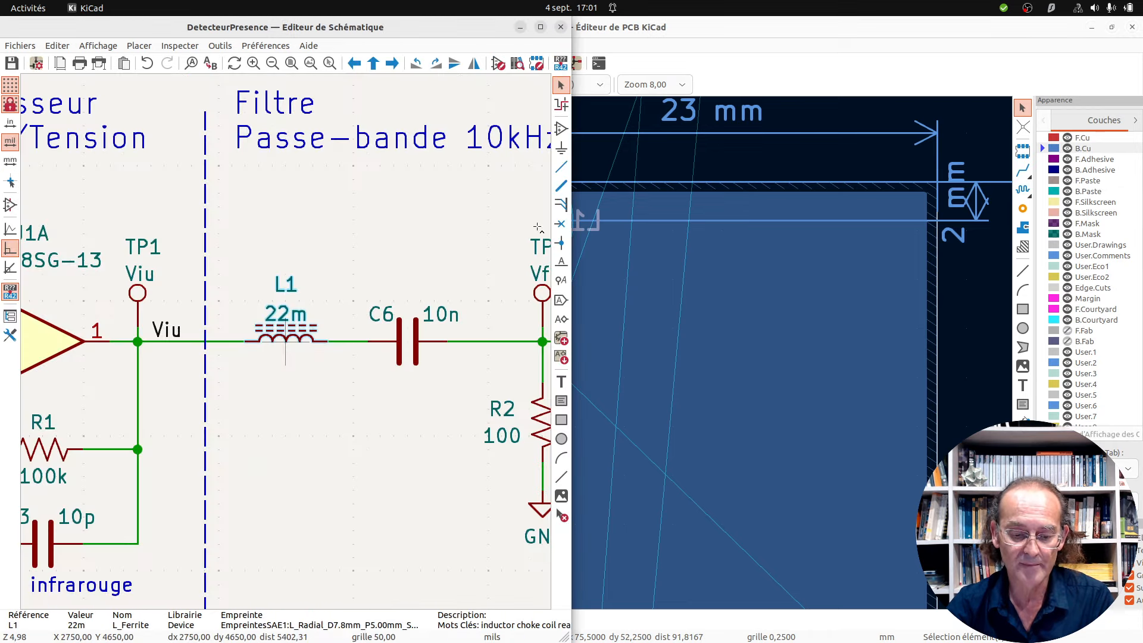
key("alt+Tab")
left_click(530, 63)
left_click(751, 465)
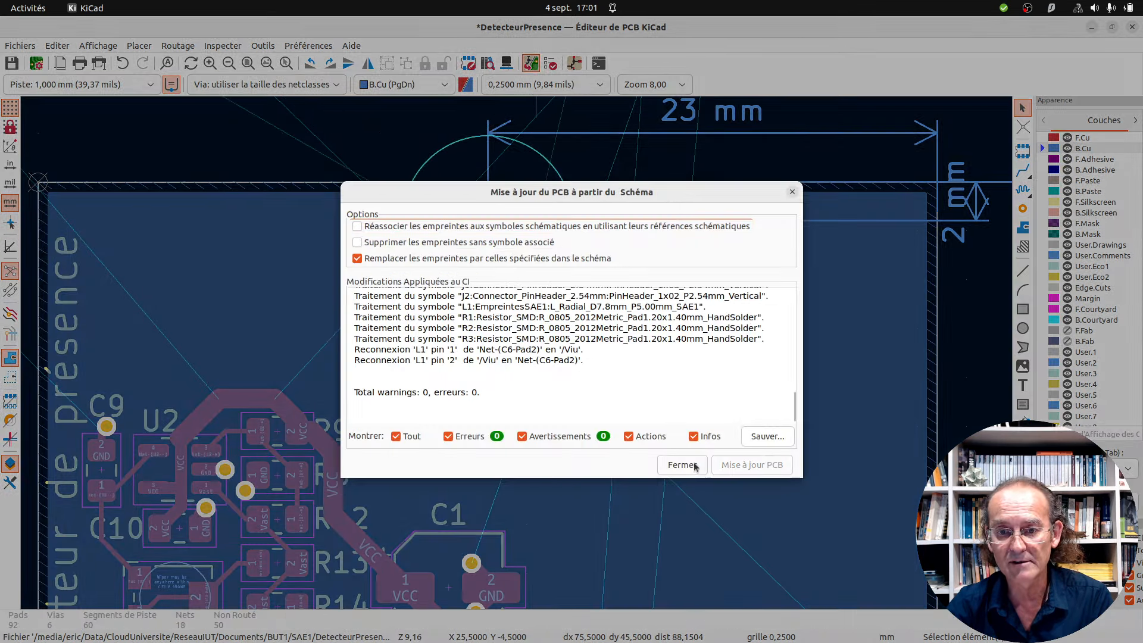
left_click(683, 465)
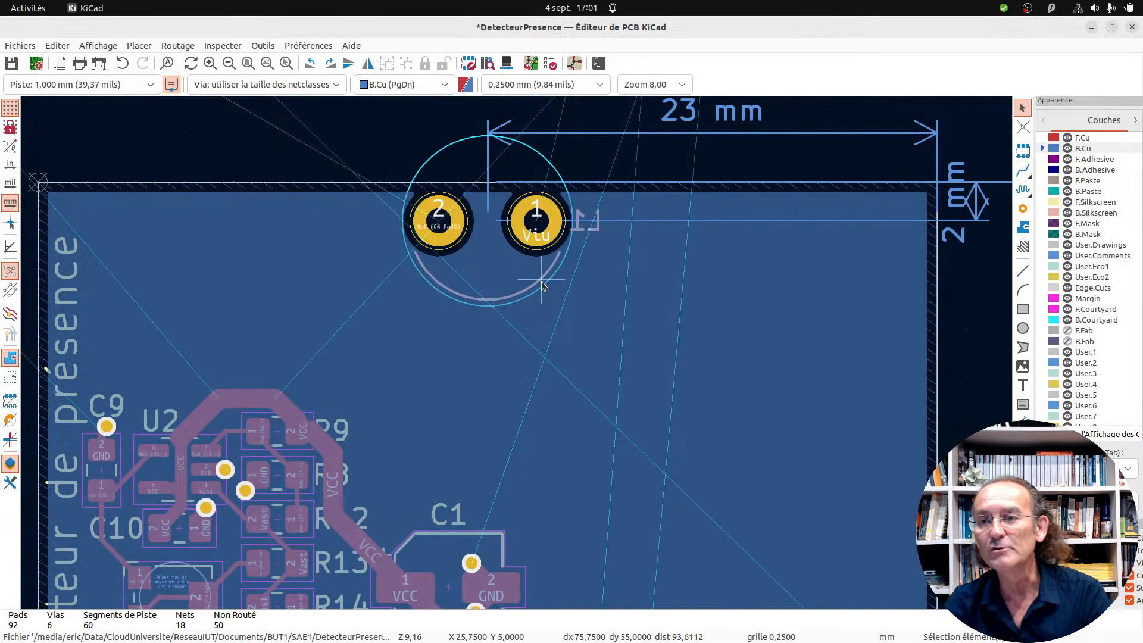
scroll(544, 340, "down", 3)
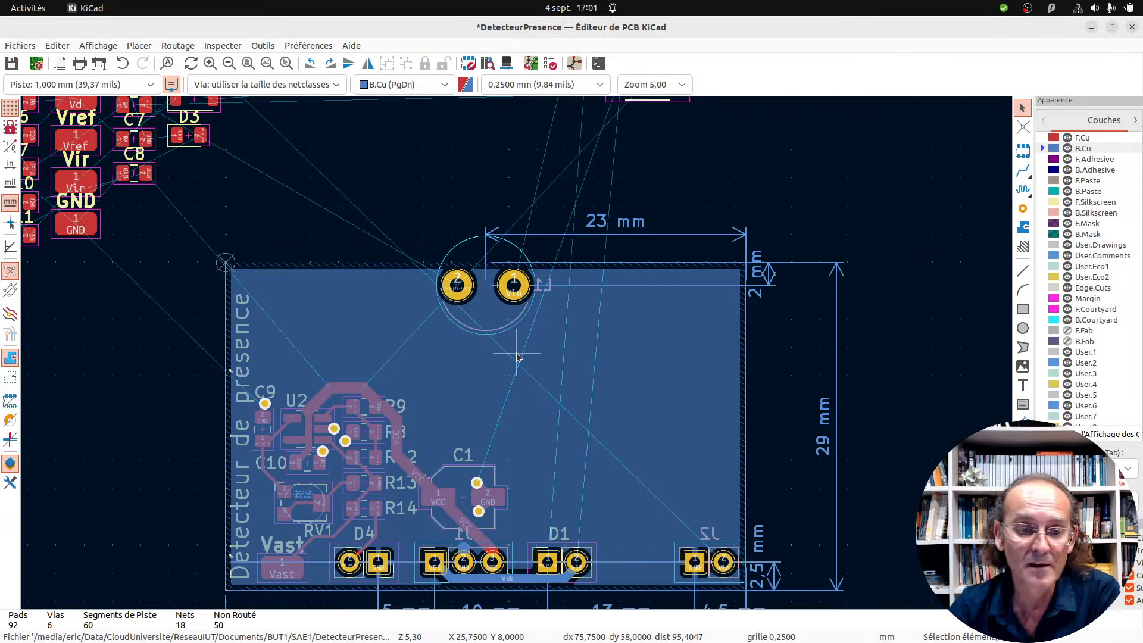
scroll(519, 357, "down", 5)
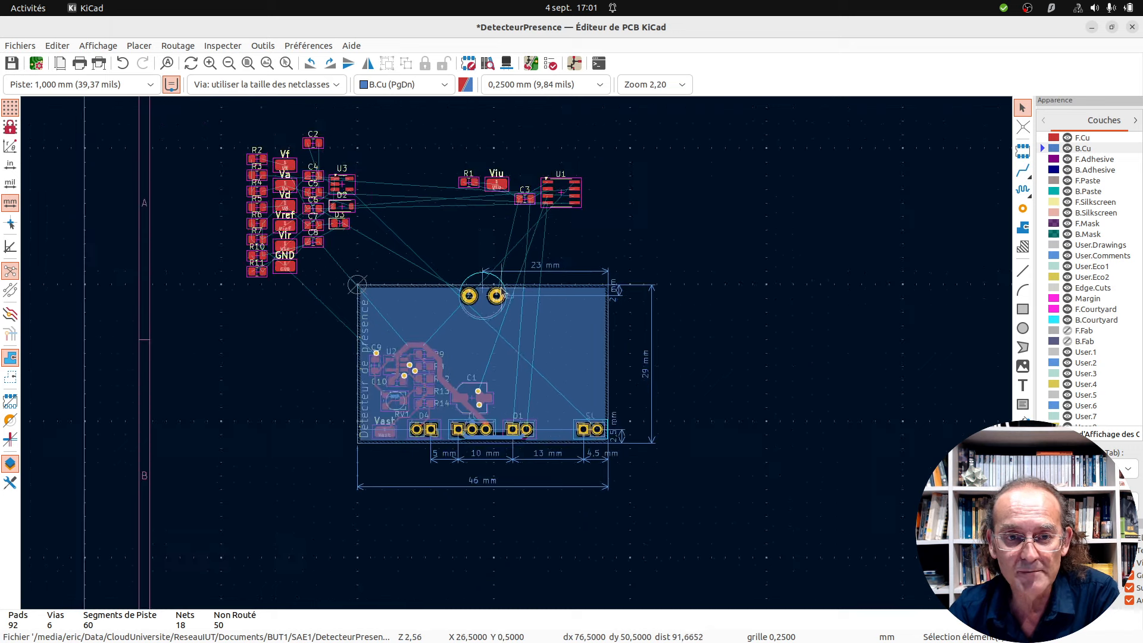